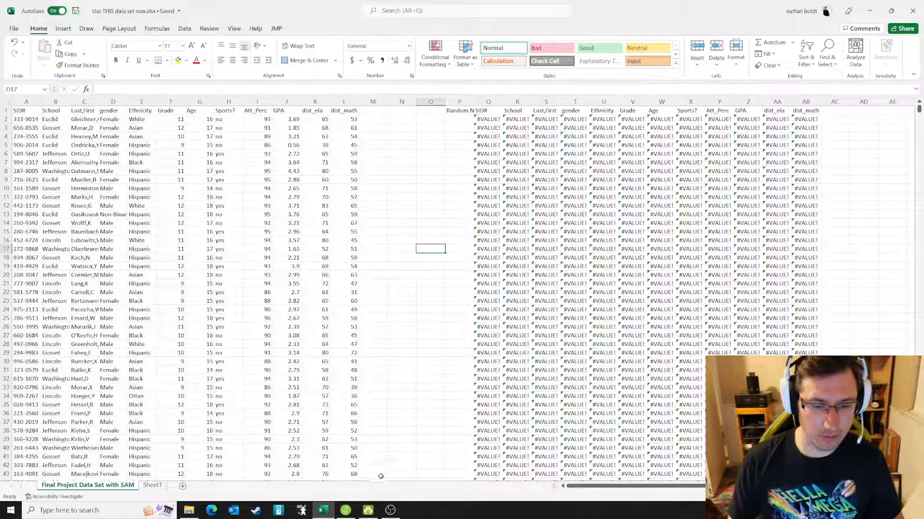
# Step: Enter 5 in cell P2 of the random number column to pull the matching student record
pyautogui.moveTo(343, 515)
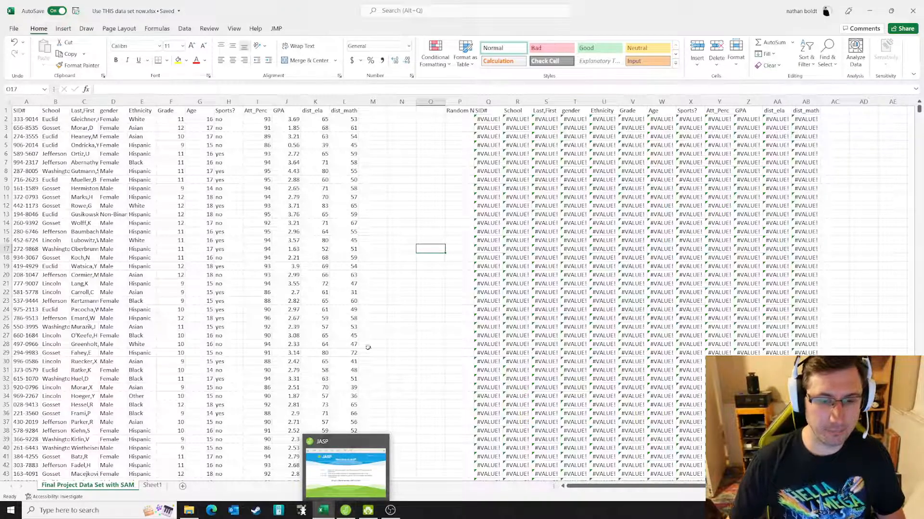
pyautogui.click(428, 319)
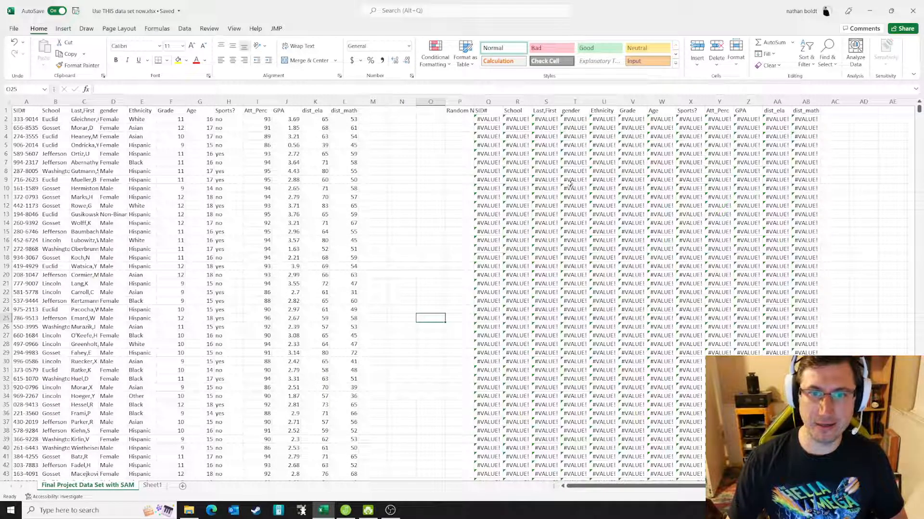
pyautogui.click(462, 120)
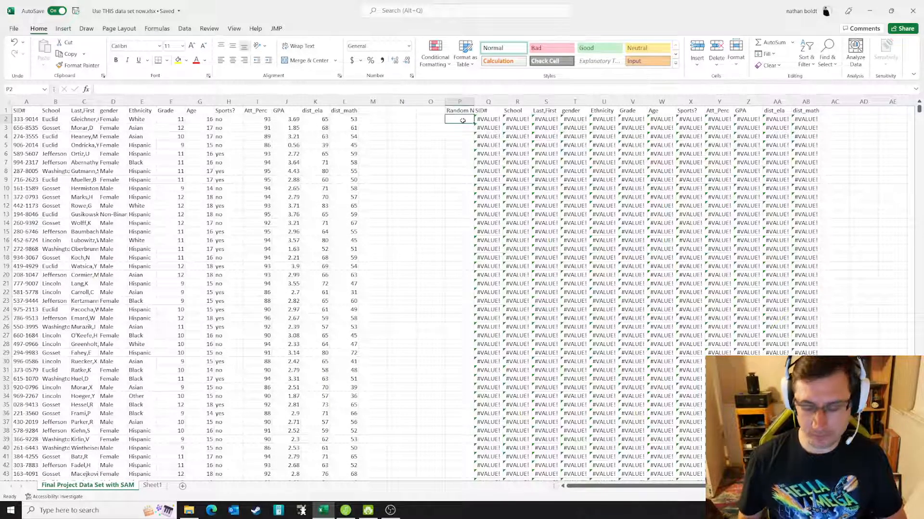
pyautogui.write('5')
pyautogui.press('Return')
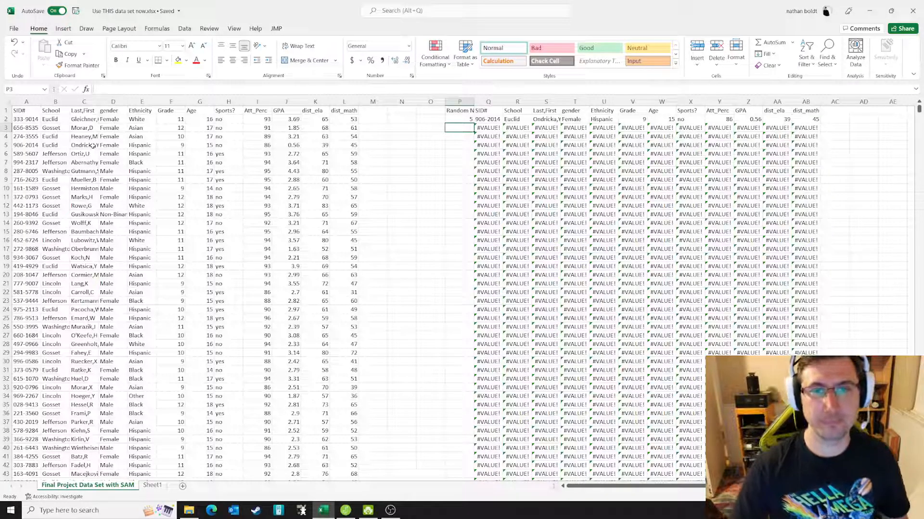
# Step: Replace the value in P2 with the formula =RANDBETWEEN(1,23000)
pyautogui.click(452, 119)
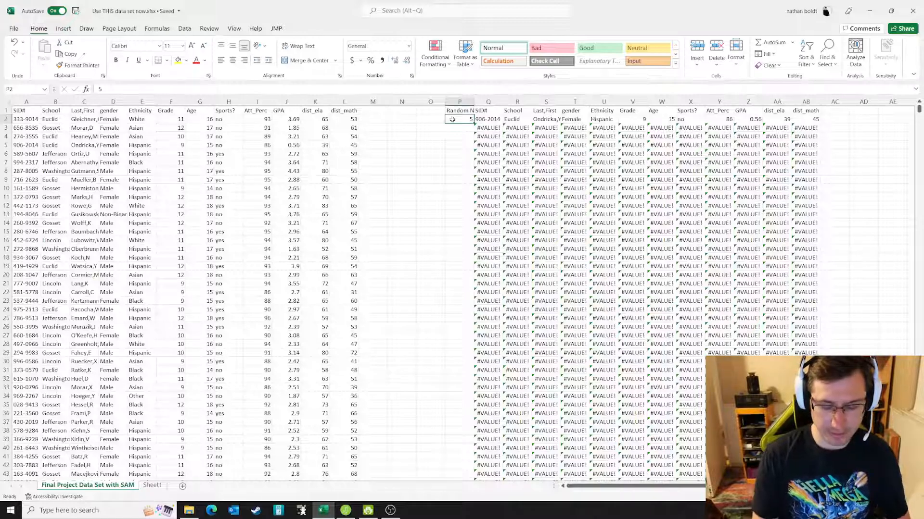
pyautogui.write('=randbetween')
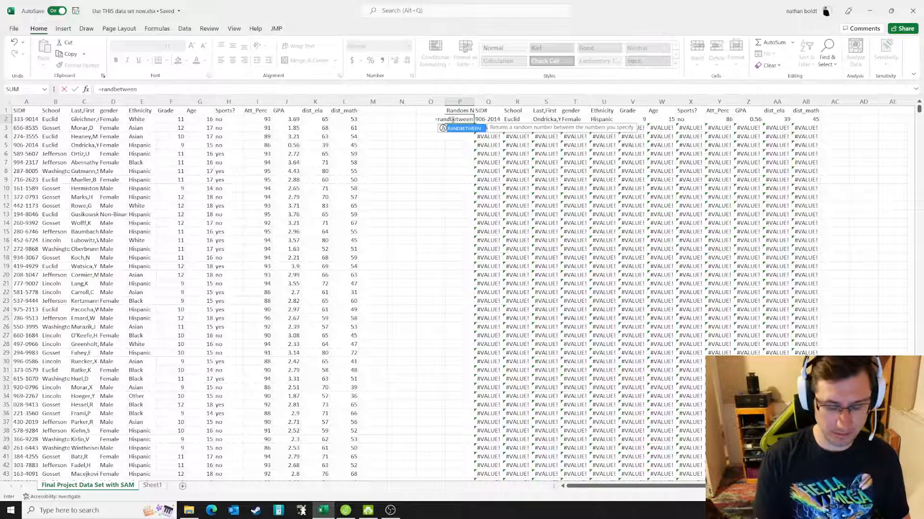
pyautogui.write('(1,')
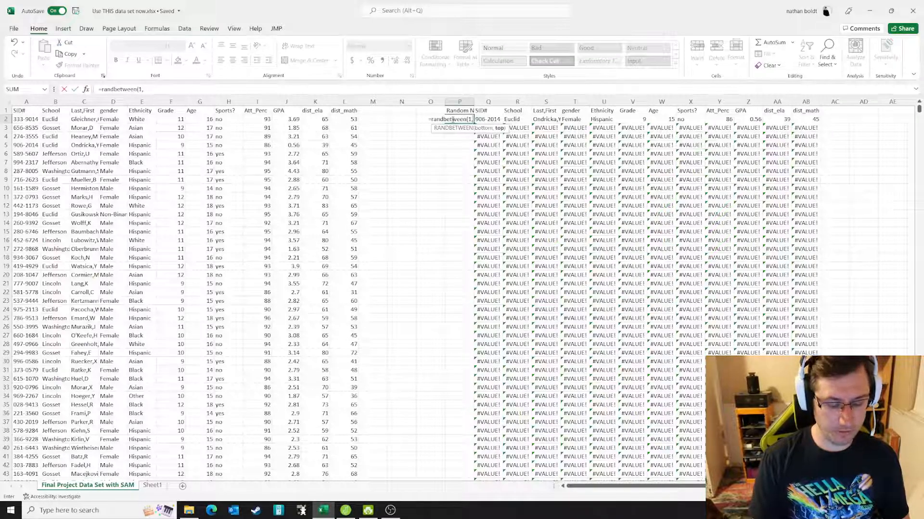
pyautogui.write('23000)')
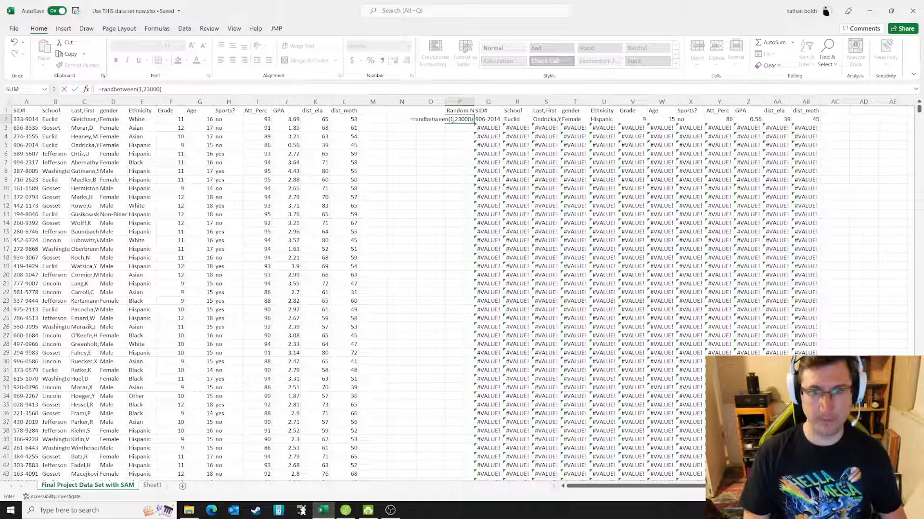
pyautogui.press('Return')
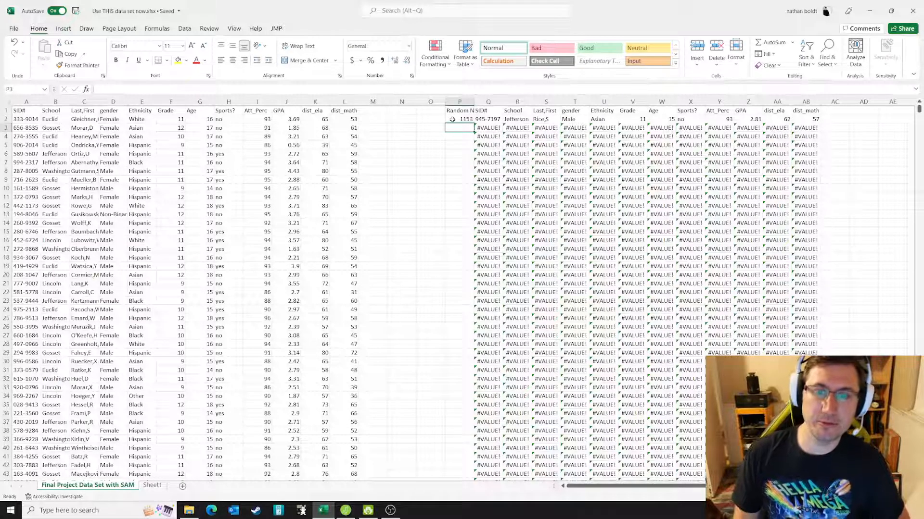
# Step: Fill the RANDBETWEEN formula from P2 down to P60 to draw a random sample of student records
pyautogui.click(452, 119)
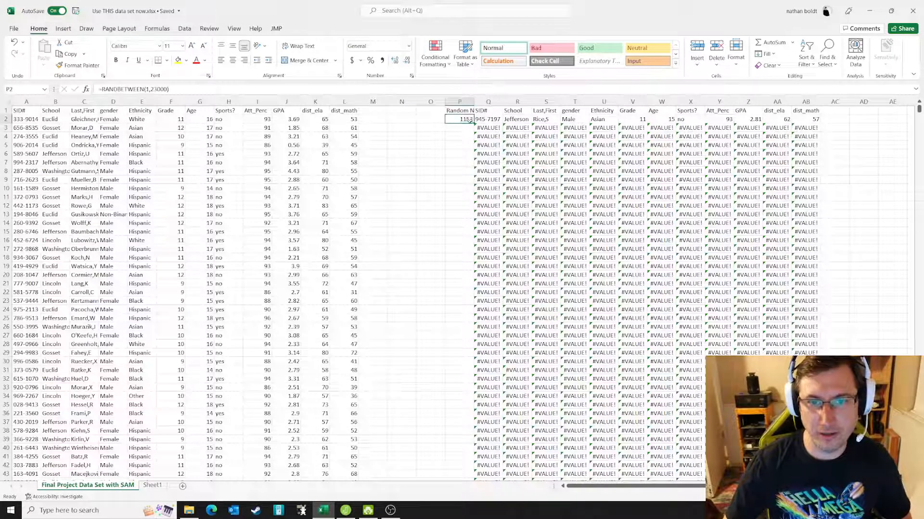
pyautogui.moveTo(473, 124); pyautogui.dragTo(465, 467)
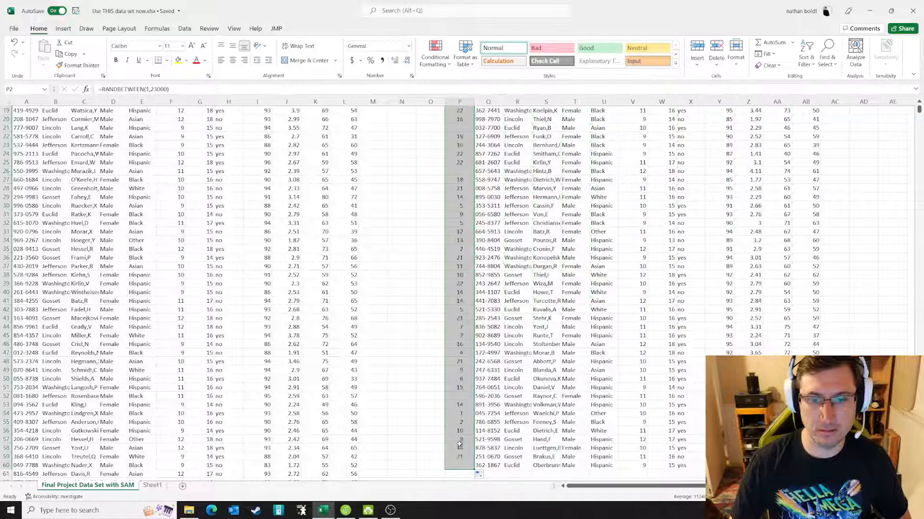
pyautogui.scroll(6, 477, 393)
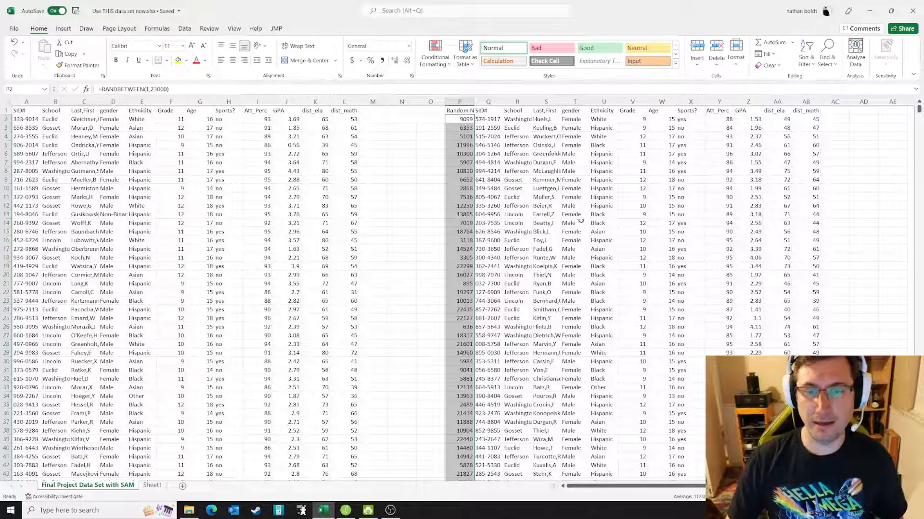
pyautogui.click(858, 229)
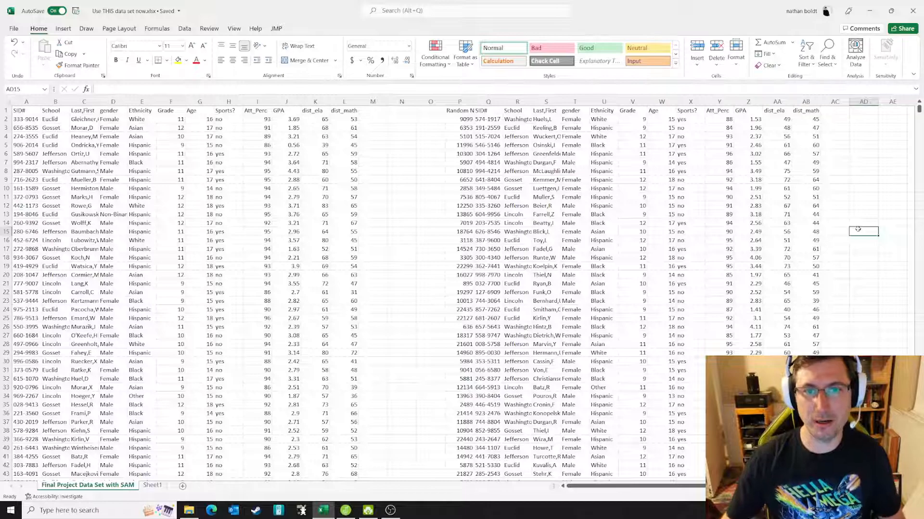
# Step: Copy the random sample with its headers, range Q1:AB60
pyautogui.click(495, 111)
pyautogui.moveTo(495, 111); pyautogui.dragTo(813, 481)
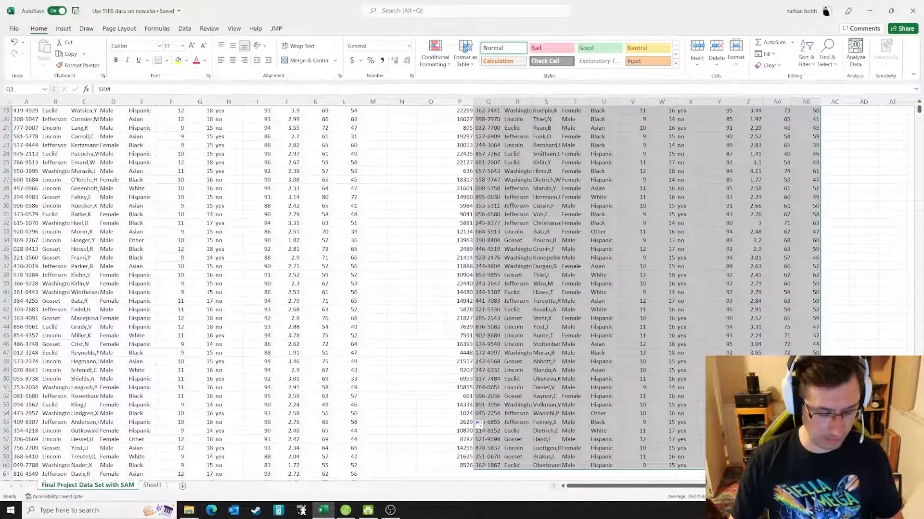
pyautogui.hotkey('ctrl', 'c')
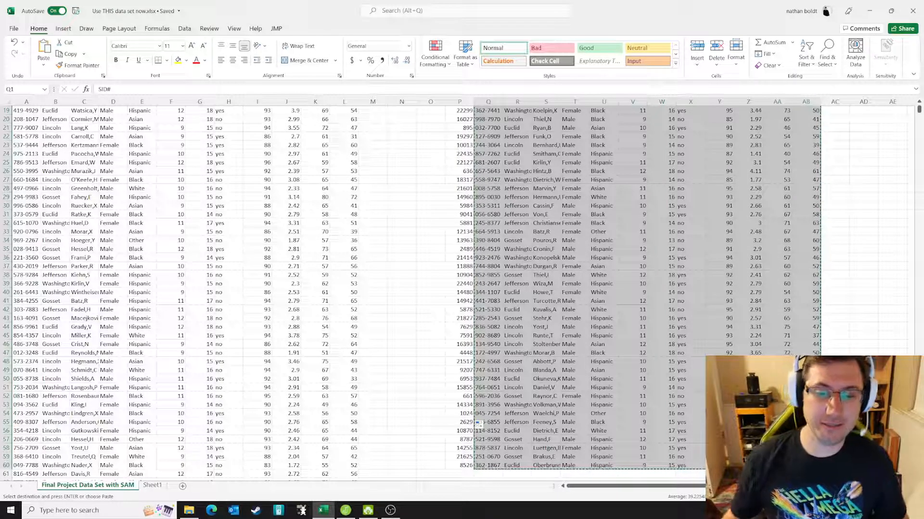
pyautogui.scroll(6, 429, 220)
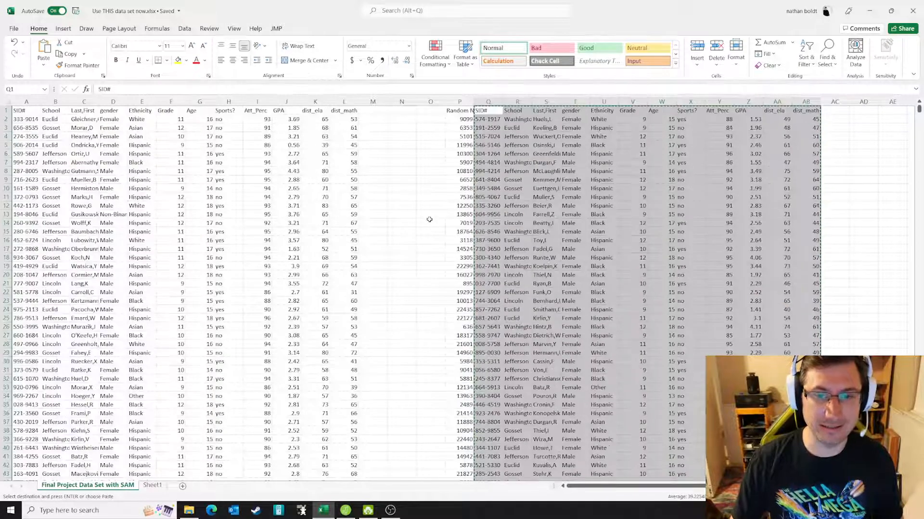
# Step: Enter the text Hello in cell N7 to make the random numbers recalculate
pyautogui.click(401, 163)
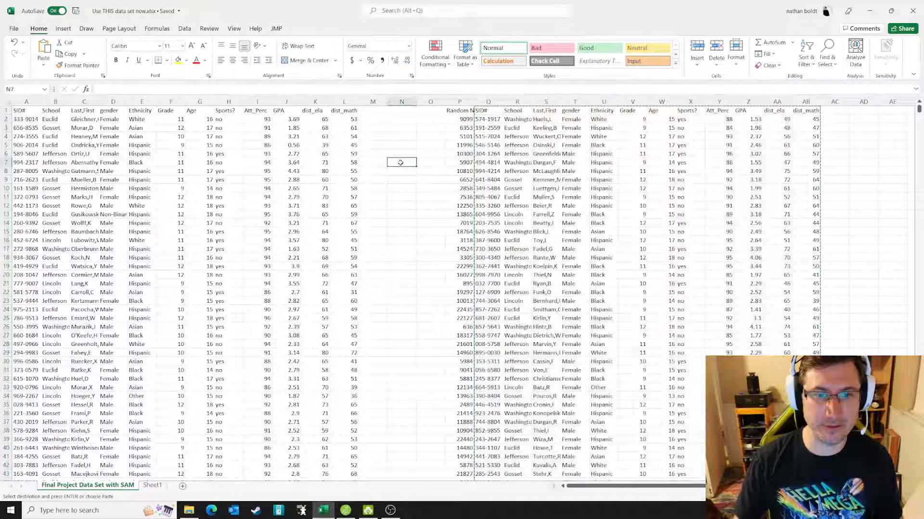
pyautogui.write('Hello')
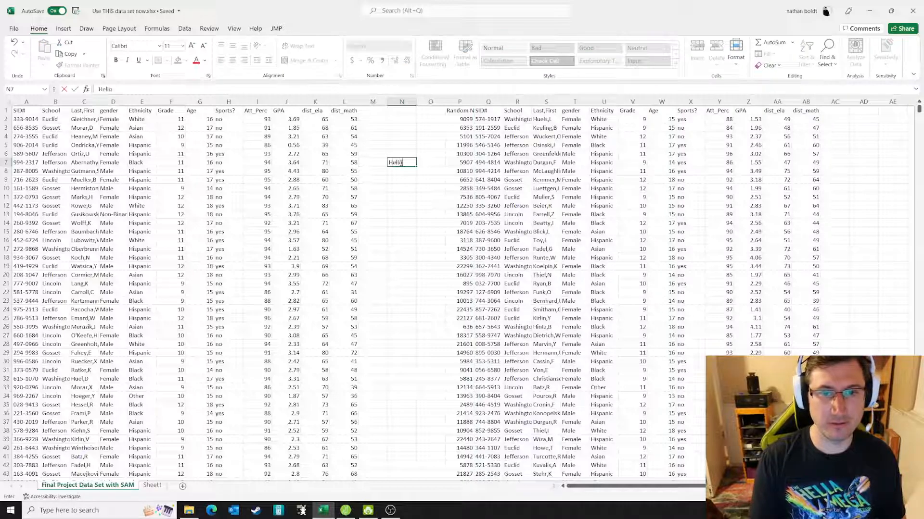
pyautogui.press('Return')
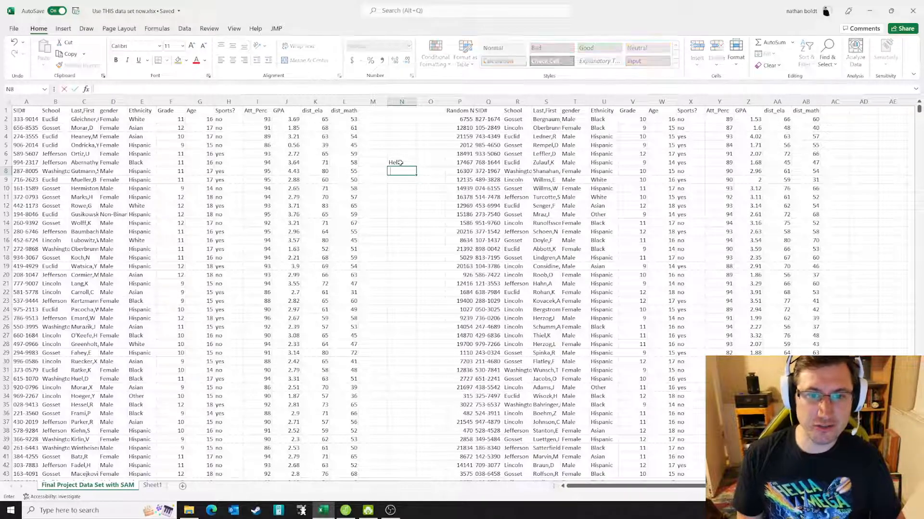
pyautogui.press('Return')
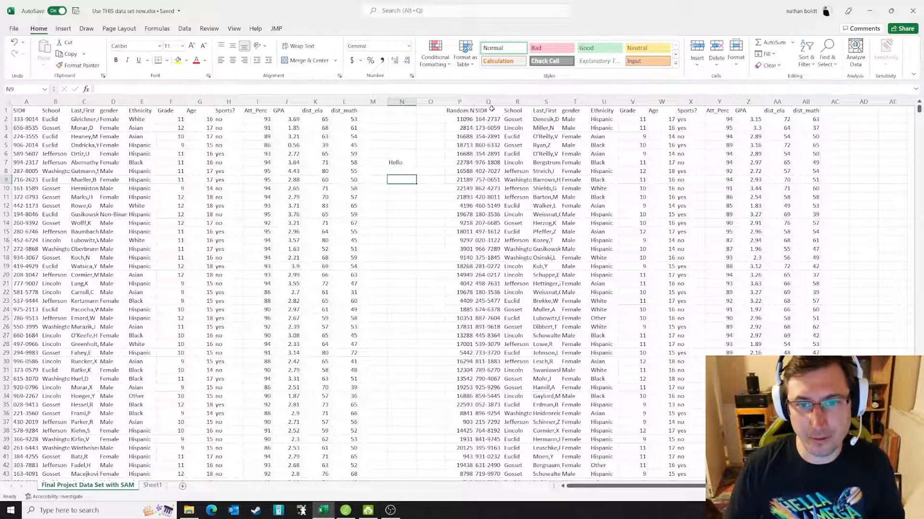
# Step: Copy the sample range Q1:AB60 and clear all existing contents of Sheet1
pyautogui.moveTo(491, 111); pyautogui.dragTo(815, 465)
pyautogui.hotkey('ctrl', 'c')
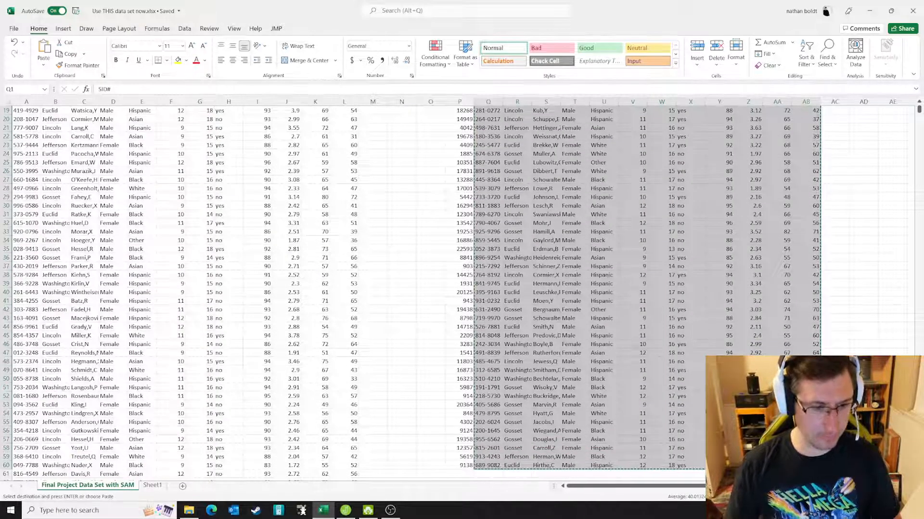
pyautogui.click(153, 485)
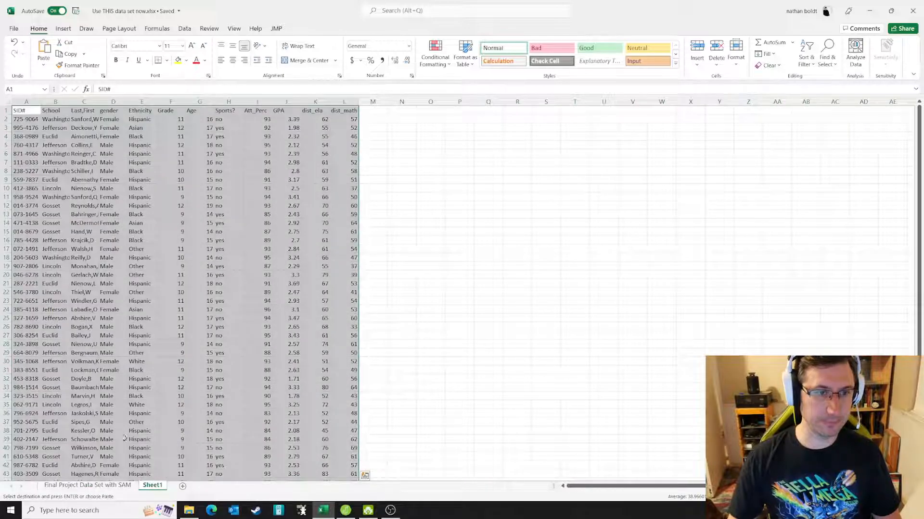
pyautogui.click(9, 101)
pyautogui.press('Delete')
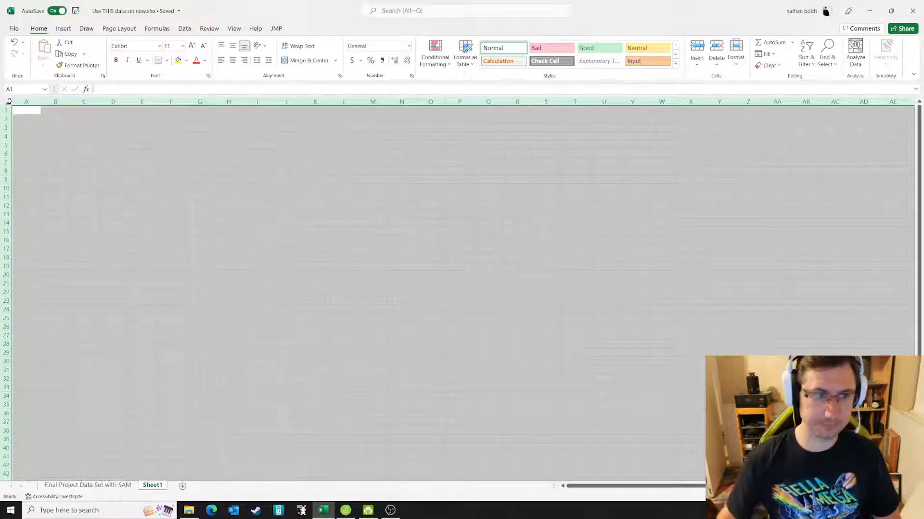
pyautogui.moveTo(17, 155); pyautogui.dragTo(18, 160)
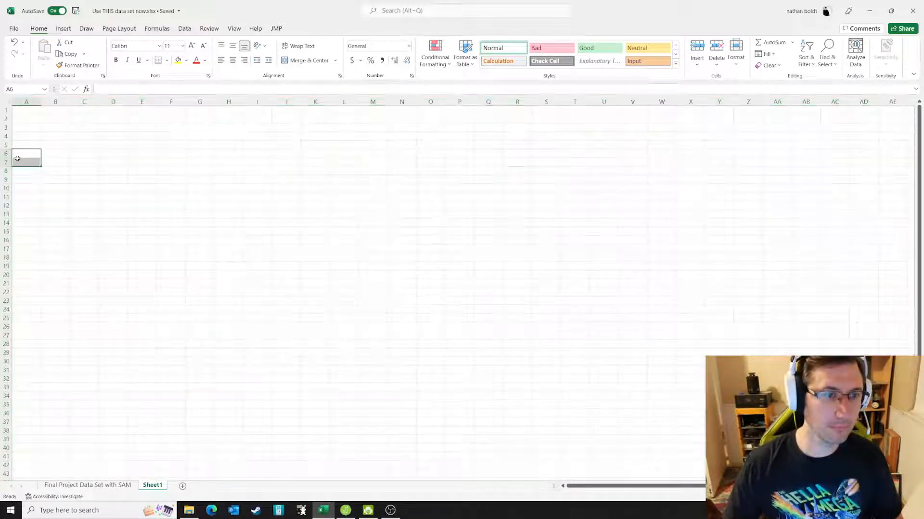
# Step: Rename Sheet1 as Scenario 1
pyautogui.rightClick(158, 490)
pyautogui.click(176, 389)
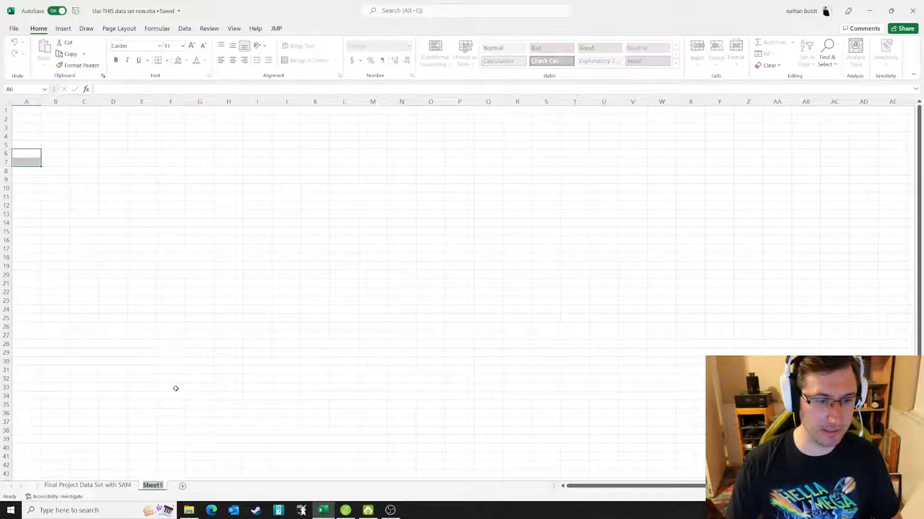
pyautogui.write('Scenario 1')
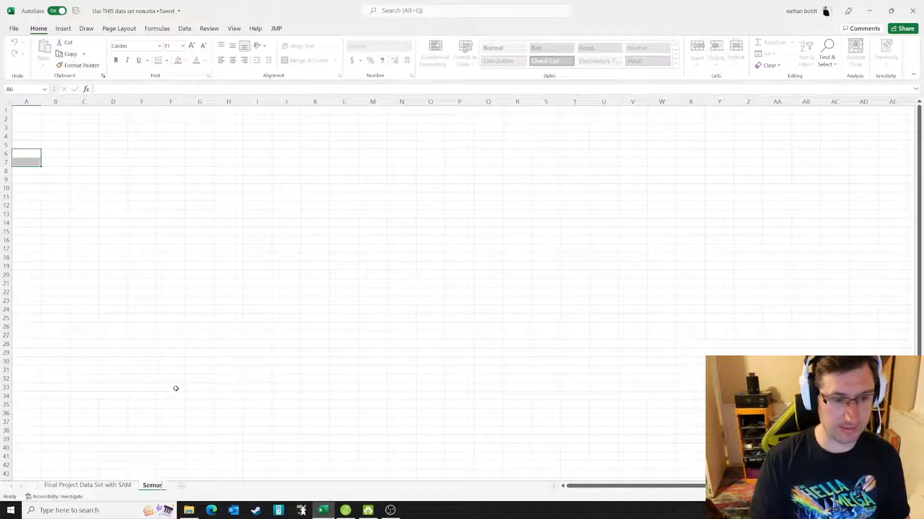
pyautogui.press('Return')
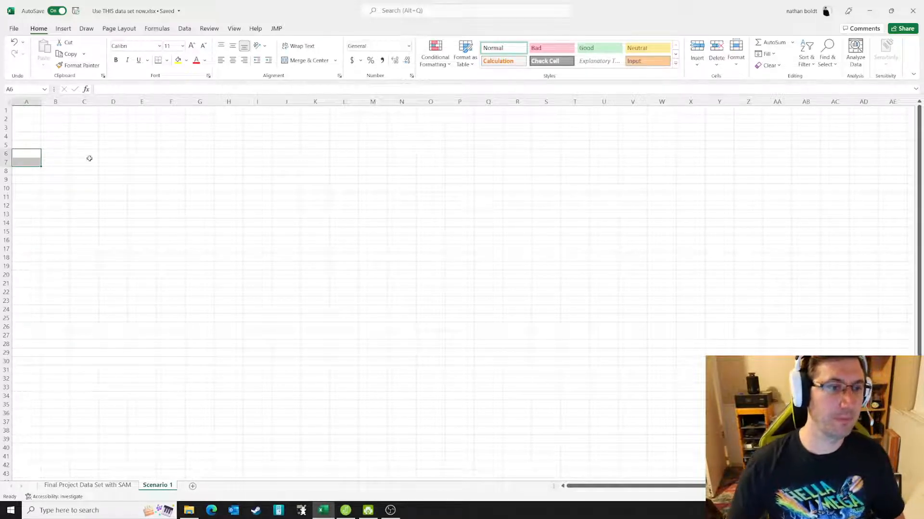
# Step: Try an ordinary paste of the sample range Q1:AB60 into Scenario 1 at A1, and clear the pasted cells
pyautogui.click(24, 111)
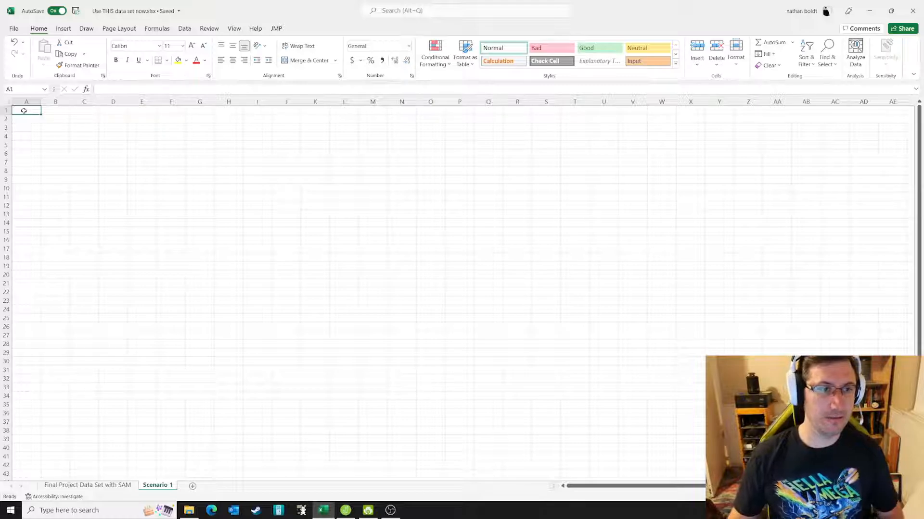
pyautogui.click(111, 485)
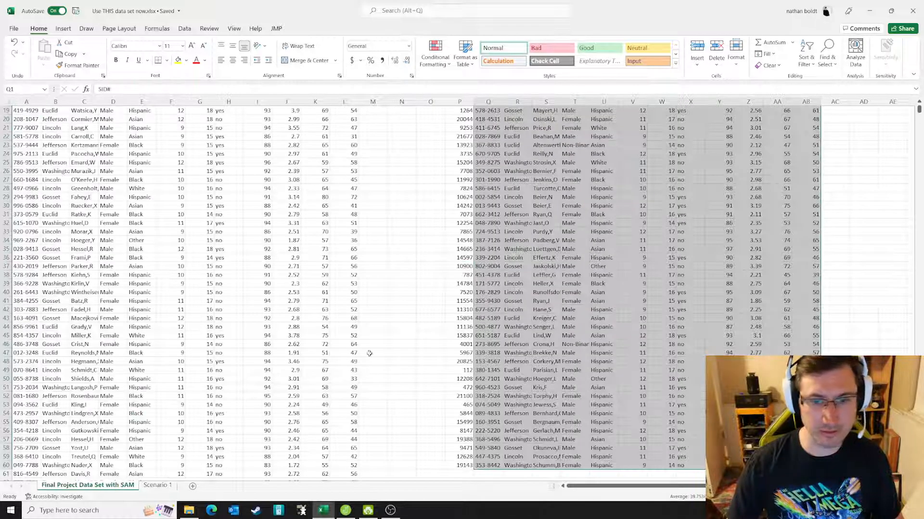
pyautogui.hotkey('ctrl', 'c')
pyautogui.click(157, 485)
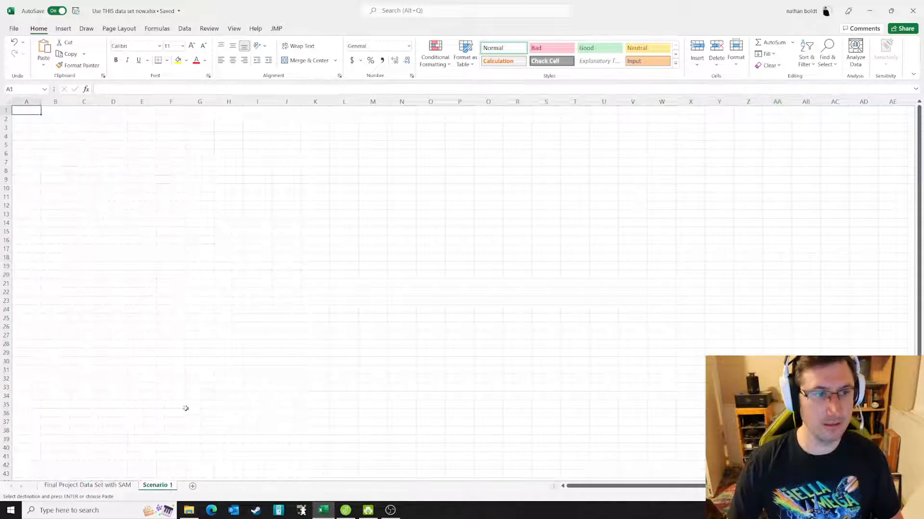
pyautogui.hotkey('ctrl', 'v')
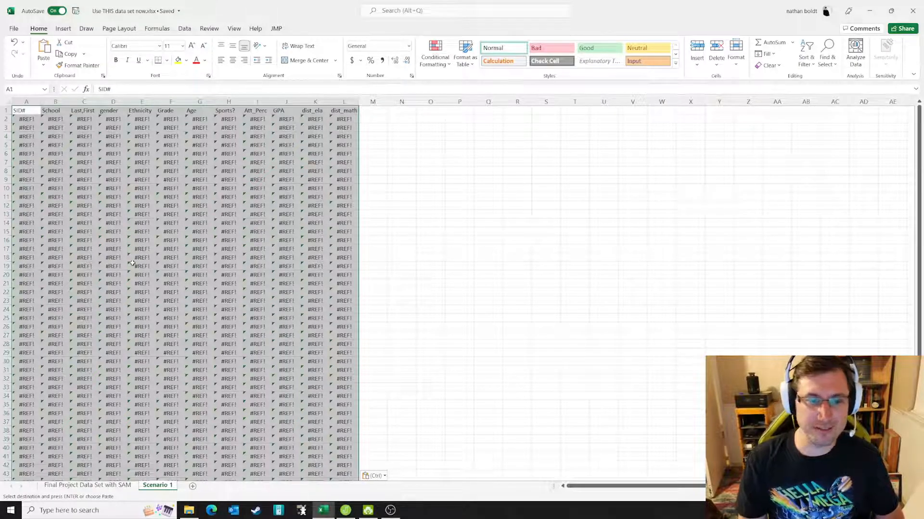
pyautogui.press('Delete')
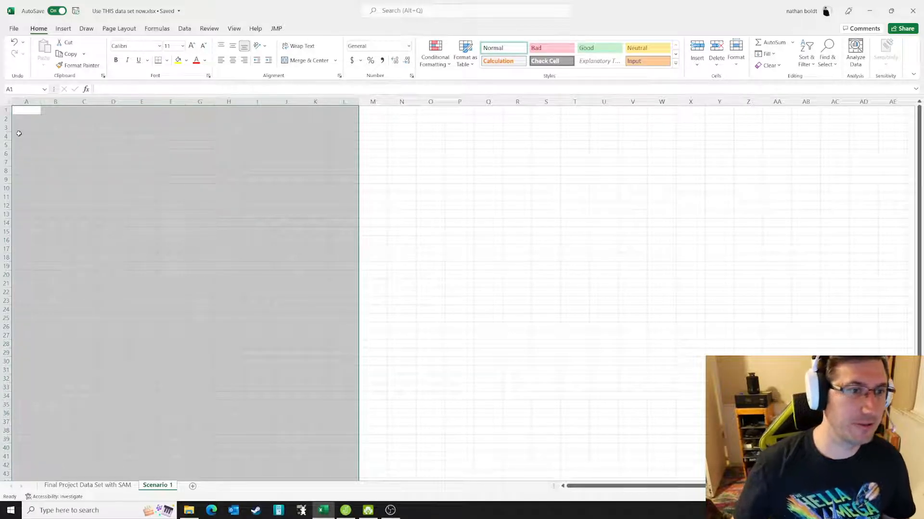
pyautogui.click(34, 112)
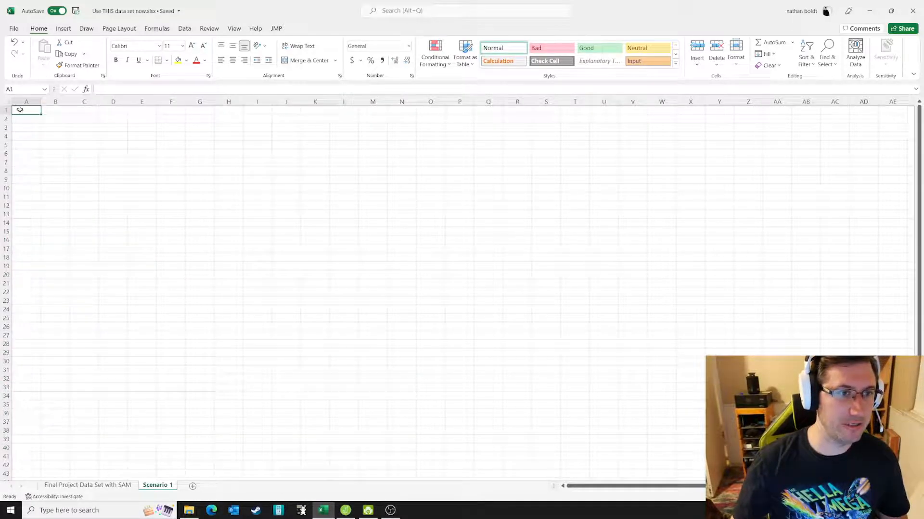
# Step: Copy the sample range Q1:AB60 again and paste it as values only into the Scenario 1 sheet at A1
pyautogui.click(100, 485)
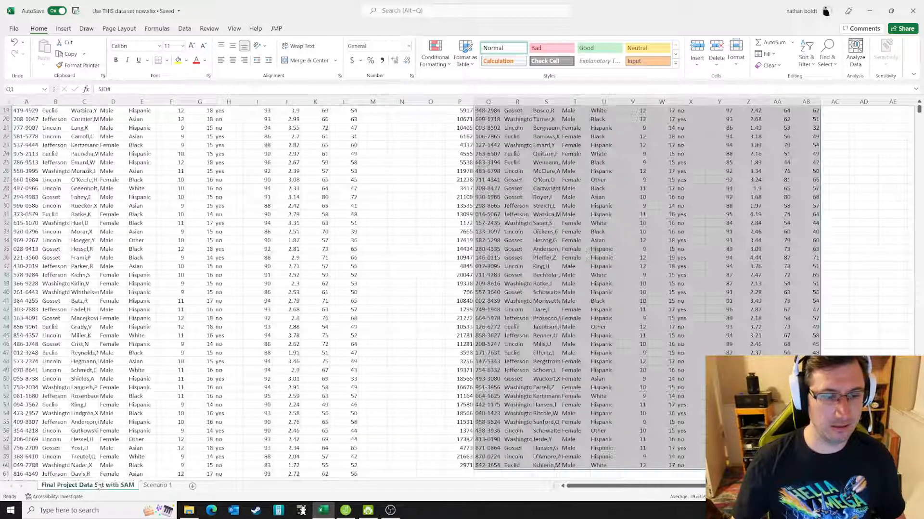
pyautogui.hotkey('ctrl', 'c')
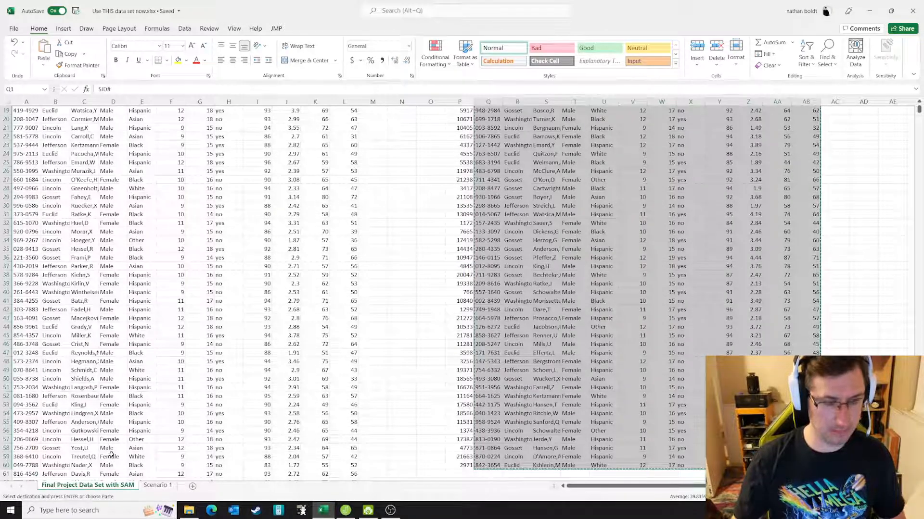
pyautogui.click(157, 485)
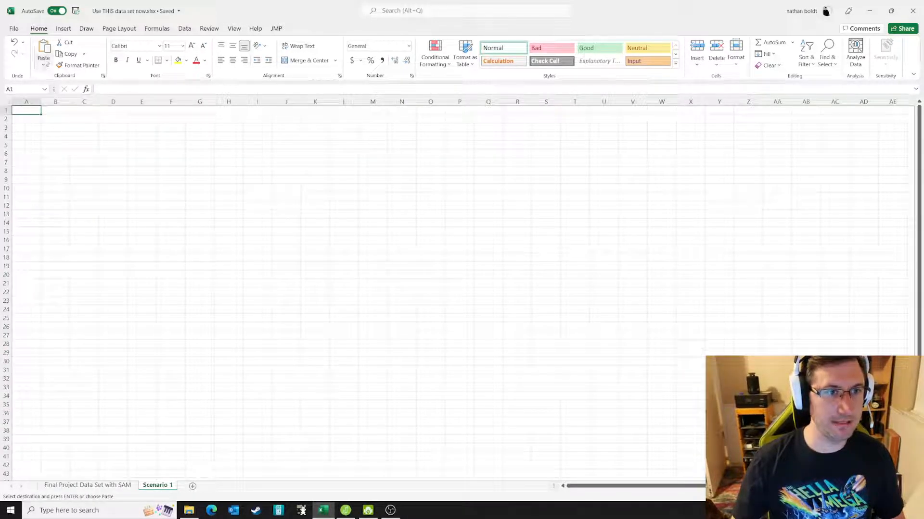
pyautogui.click(45, 64)
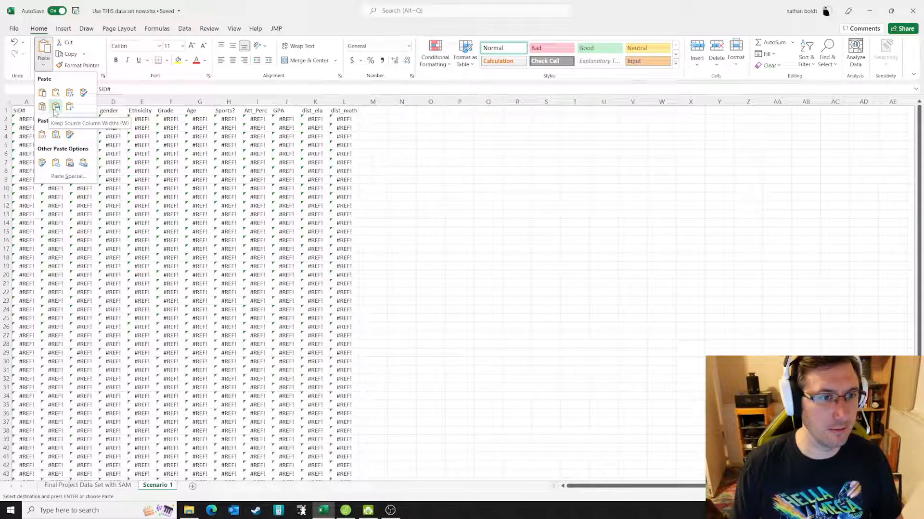
pyautogui.click(43, 135)
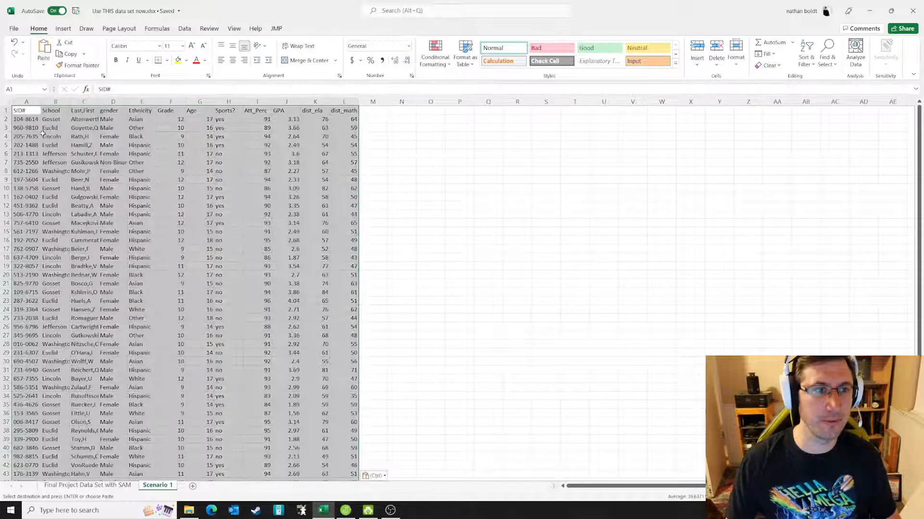
pyautogui.click(425, 261)
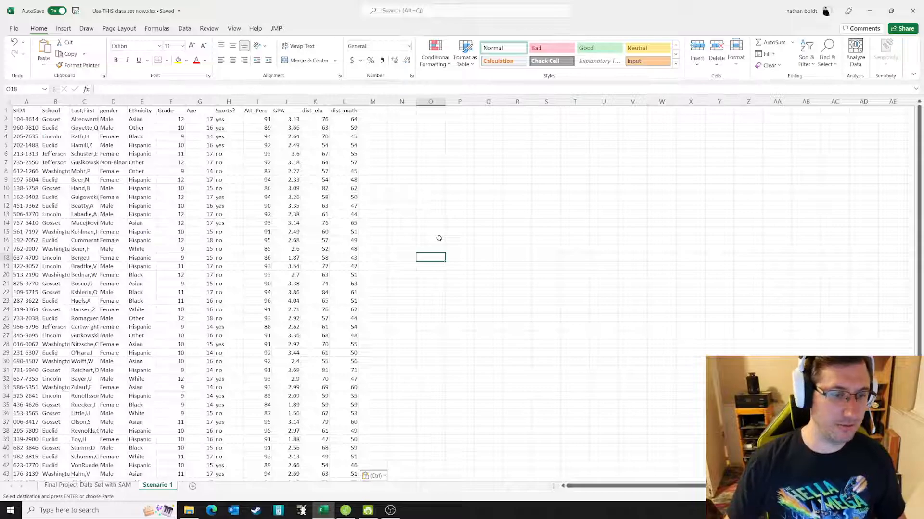
# Step: Copy the pasted sample A1:L60 on Scenario 1, bring up the JASP window, and return to Excel
pyautogui.moveTo(33, 112); pyautogui.dragTo(344, 466)
pyautogui.hotkey('ctrl', 'v')
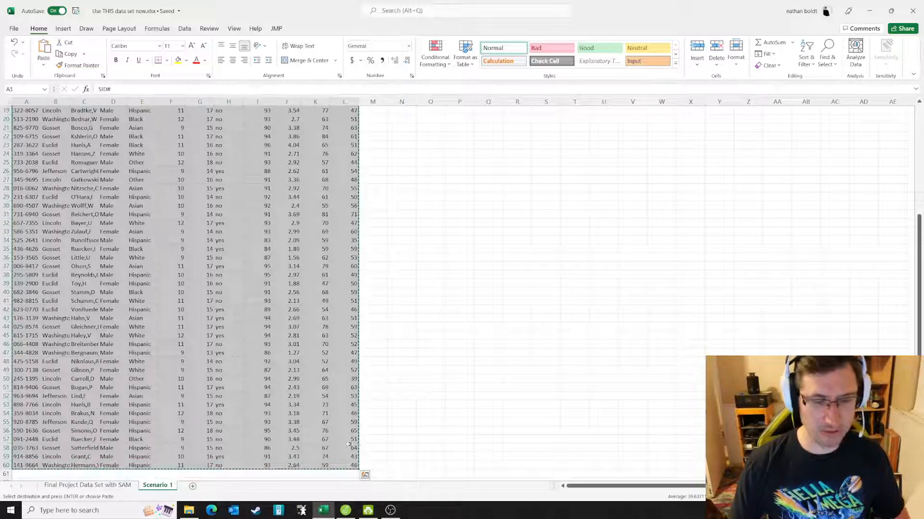
pyautogui.click(345, 512)
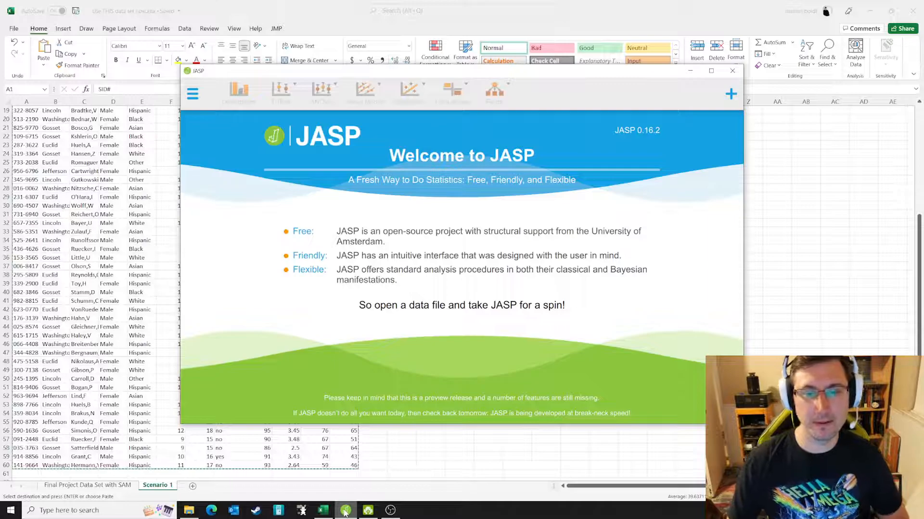
pyautogui.click(411, 457)
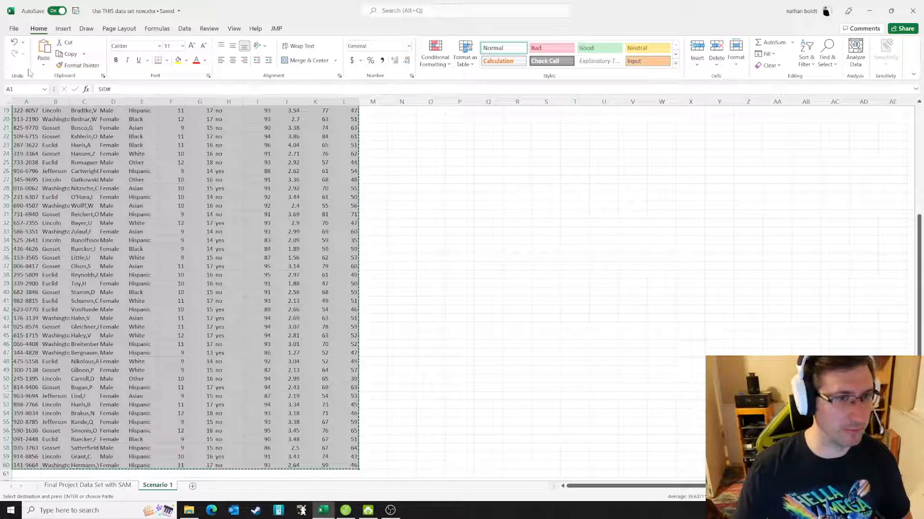
# Step: Start exporting the Scenario 1 sheet with the file type changed to CSV (Comma delimited)
pyautogui.click(14, 28)
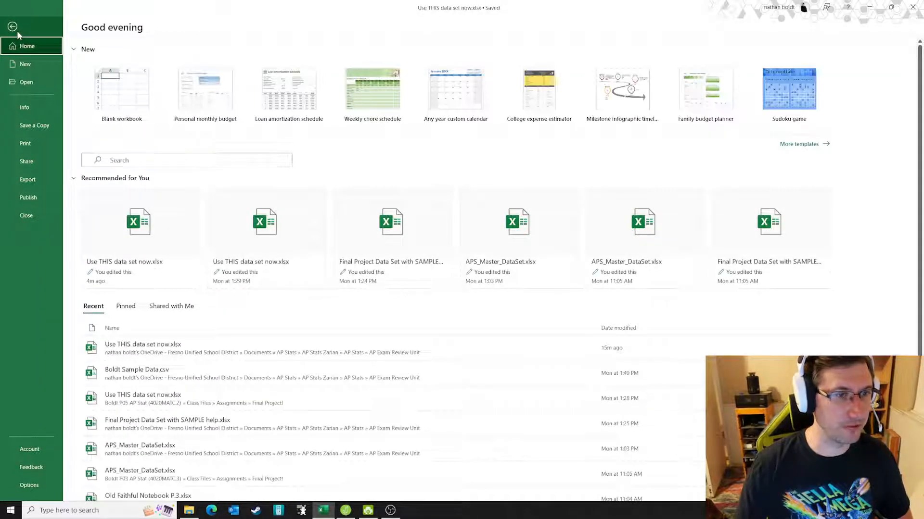
pyautogui.click(18, 184)
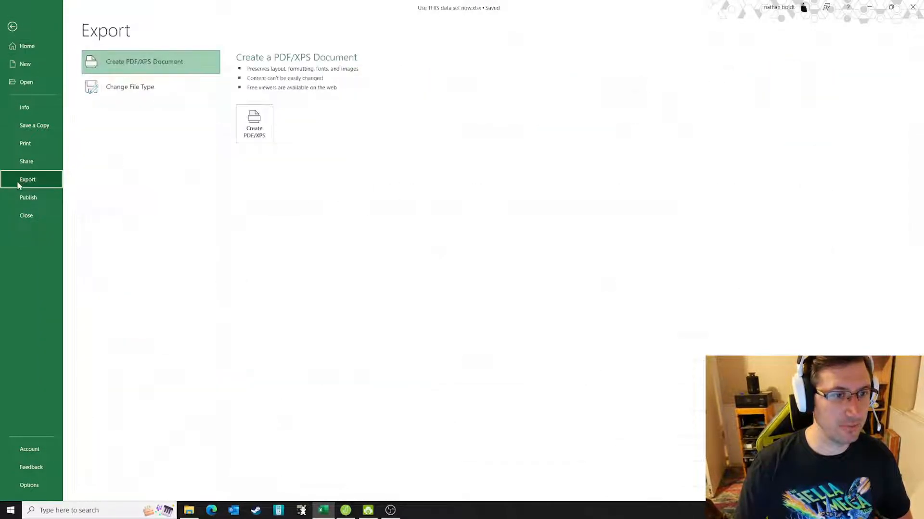
pyautogui.click(147, 95)
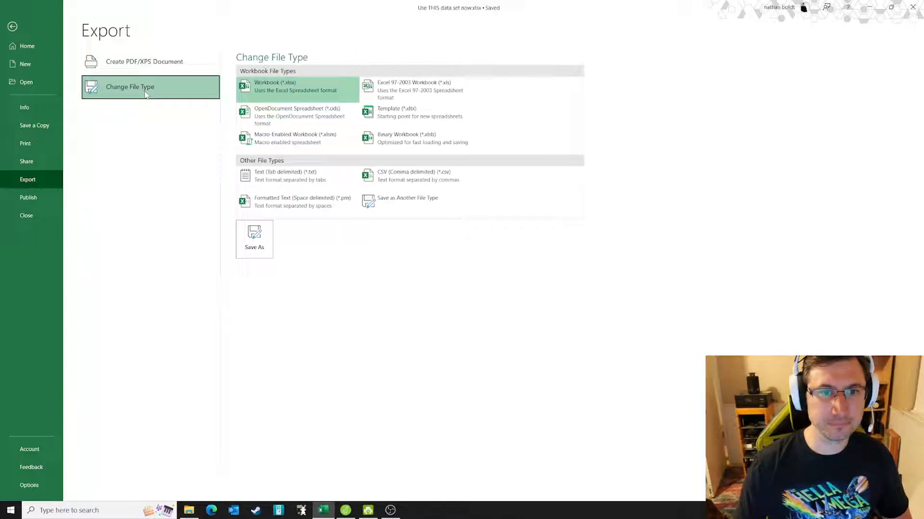
pyautogui.click(411, 183)
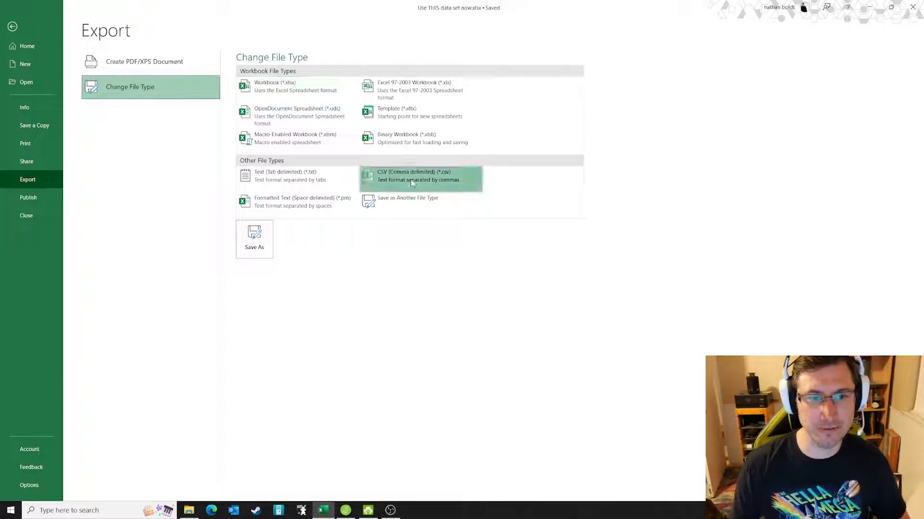
pyautogui.click(394, 205)
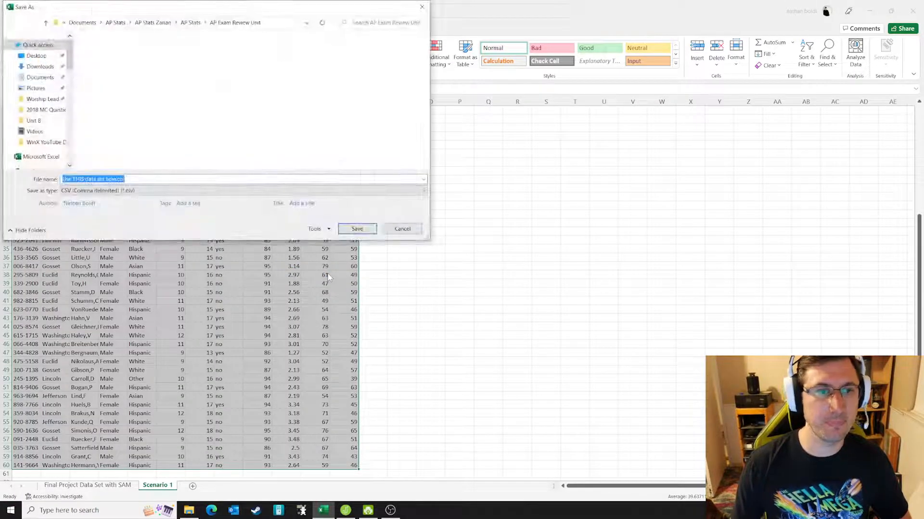
# Step: Save the CSV in the AP Exam Review Unit folder, named with the owner's surname plus "Sample Data 2", keeping only the active sheet
pyautogui.click(224, 183)
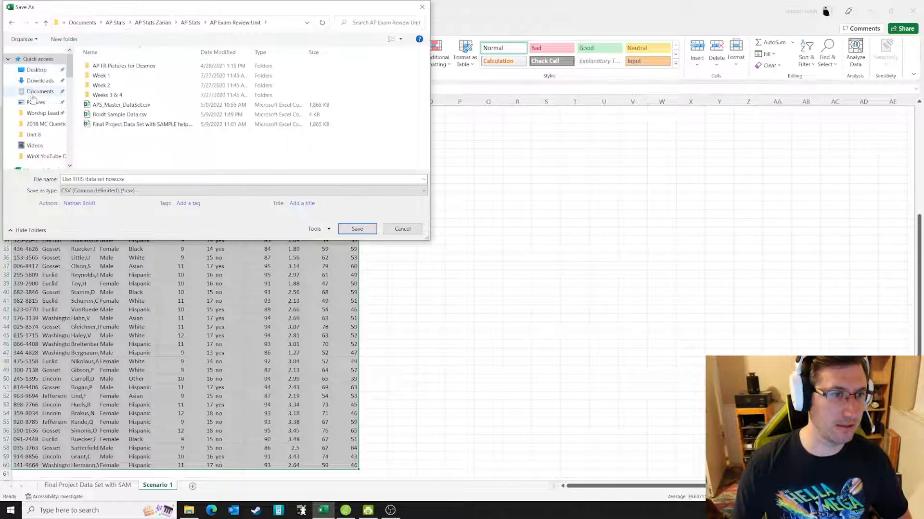
pyautogui.scroll(-1, 33, 140)
pyautogui.scroll(-1, 33, 140)
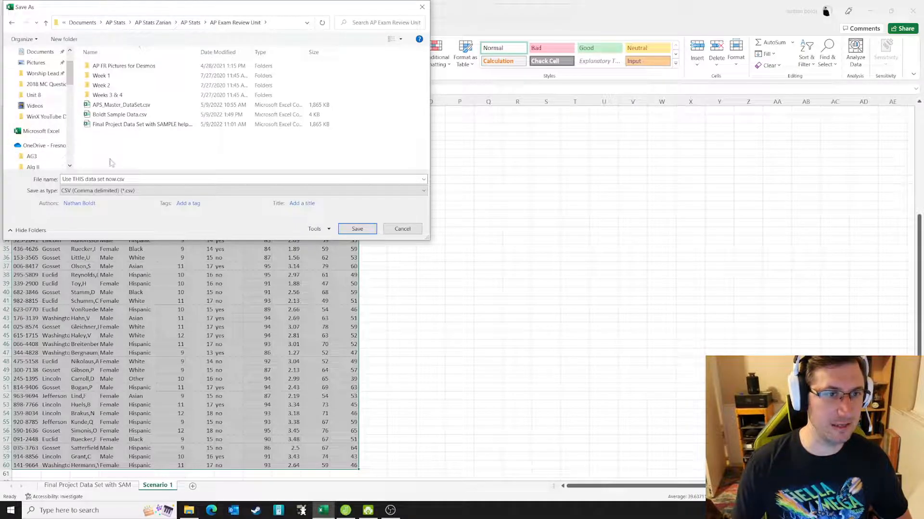
pyautogui.click(113, 180)
pyautogui.moveTo(117, 179); pyautogui.dragTo(52, 175)
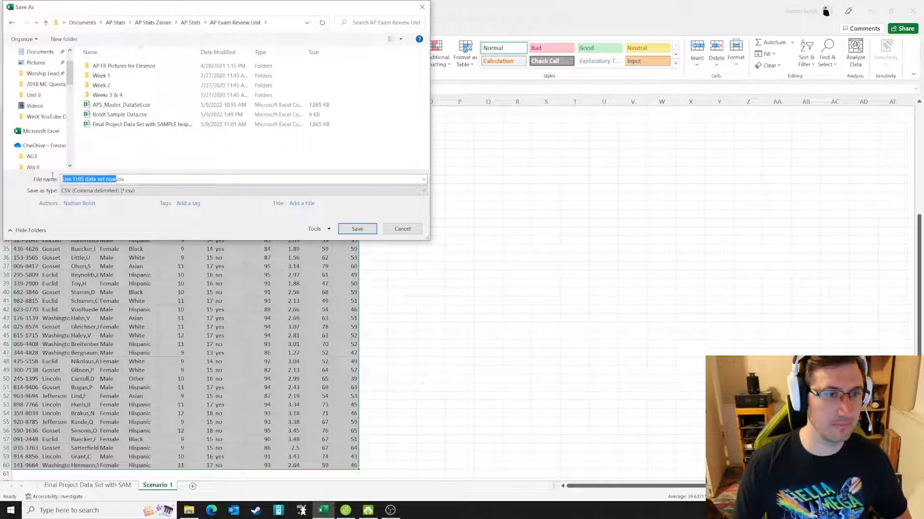
pyautogui.write('Boldt')
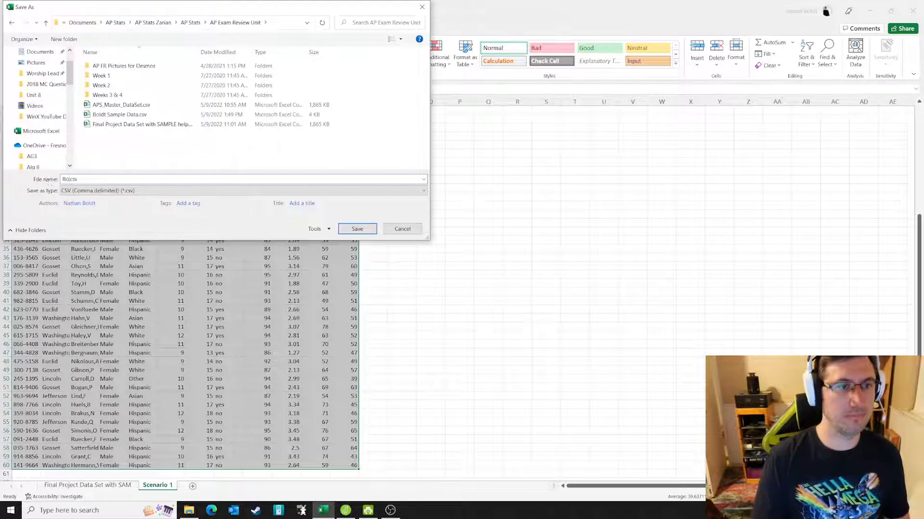
pyautogui.write(' Sample Data')
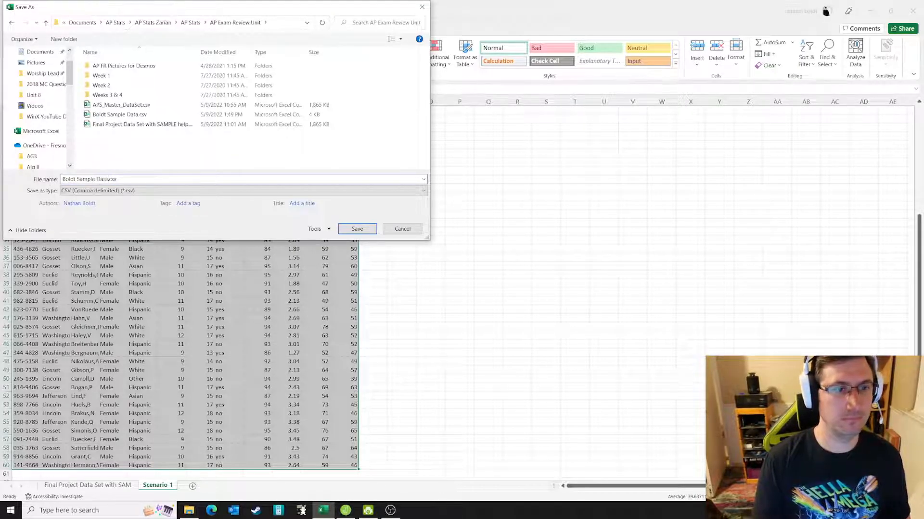
pyautogui.write(' 2')
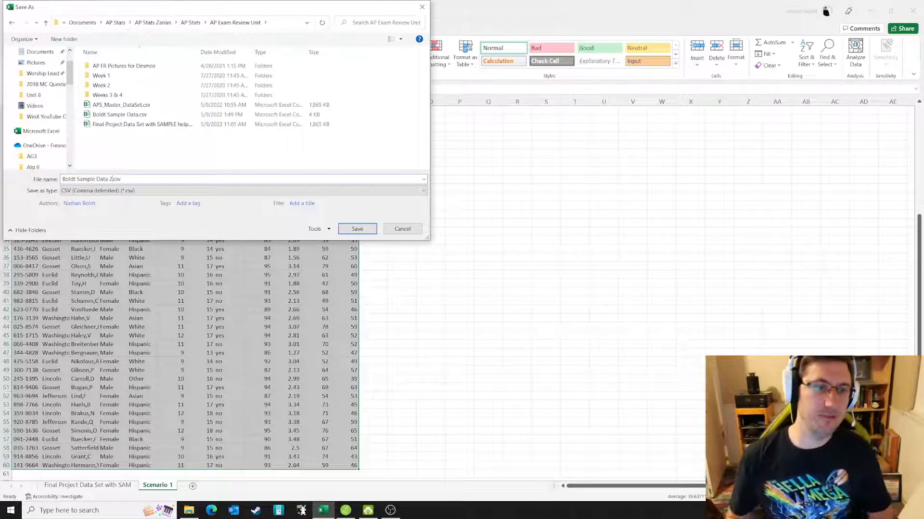
pyautogui.press('Return')
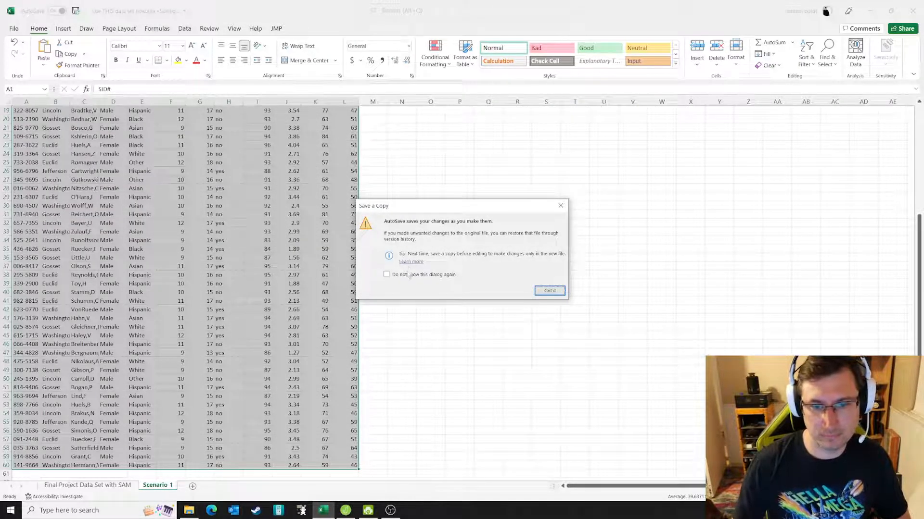
pyautogui.click(550, 290)
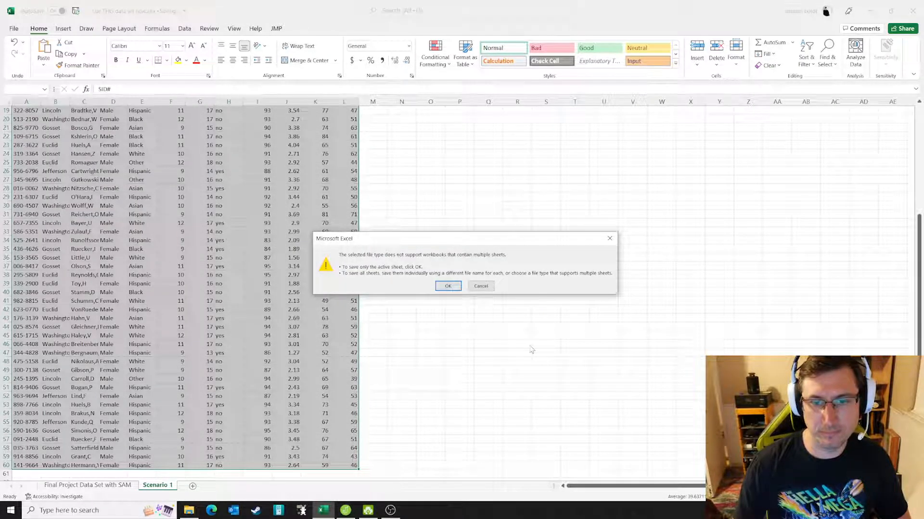
pyautogui.click(447, 286)
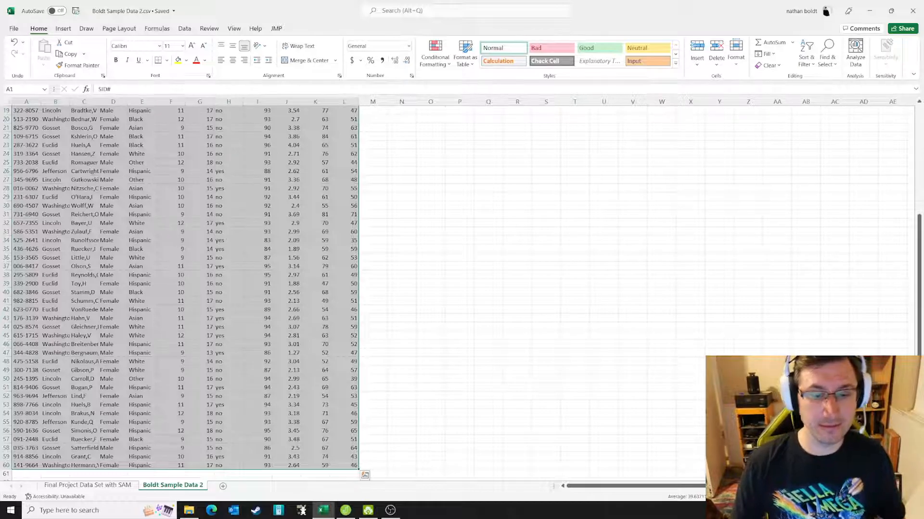
# Step: Switch to JASP and open the exported "Sample Data 2" CSV from the AP Exam Review Unit folder on OneDrive
pyautogui.click(346, 512)
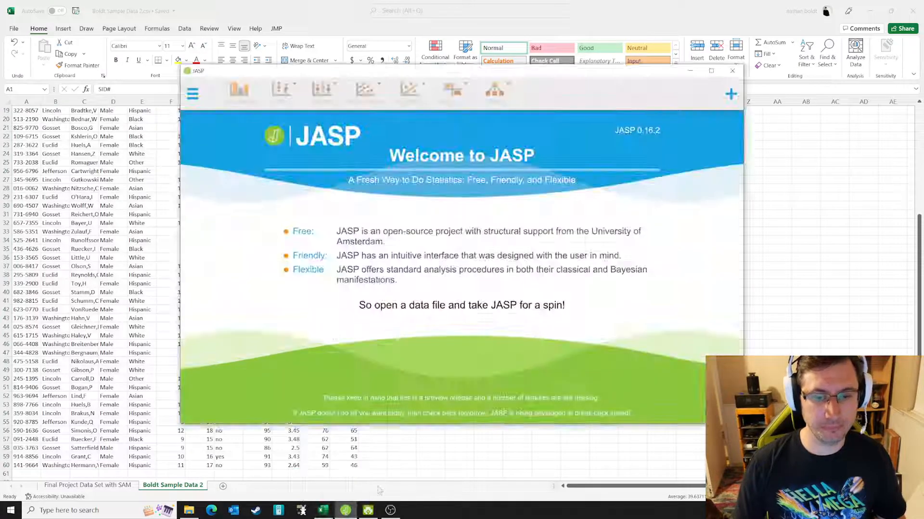
pyautogui.click(437, 308)
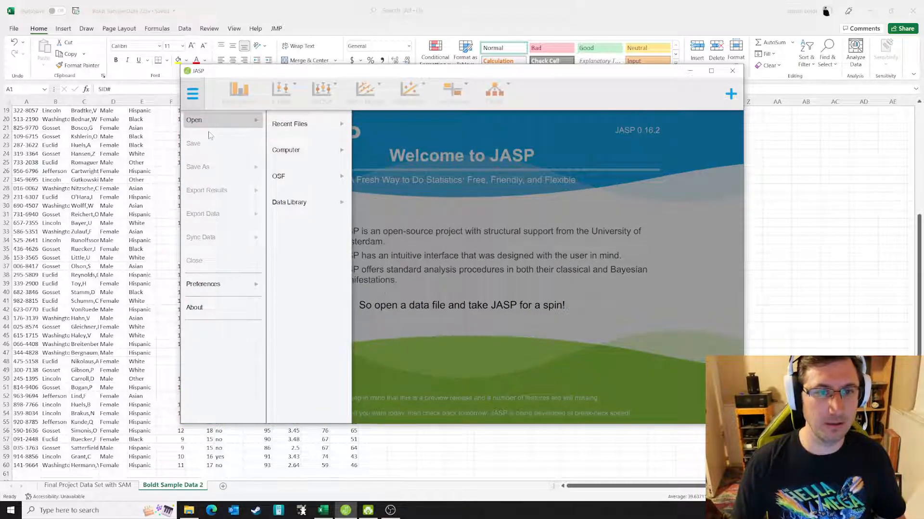
pyautogui.click(289, 149)
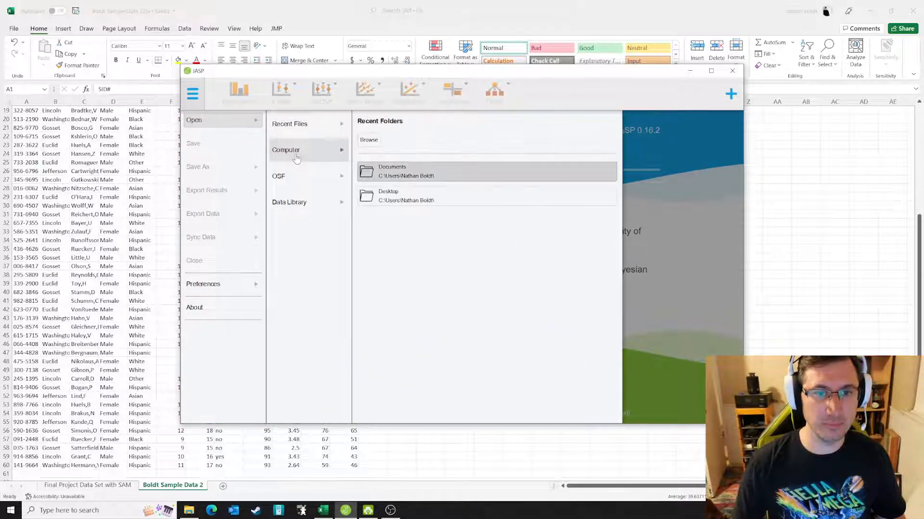
pyautogui.click(371, 141)
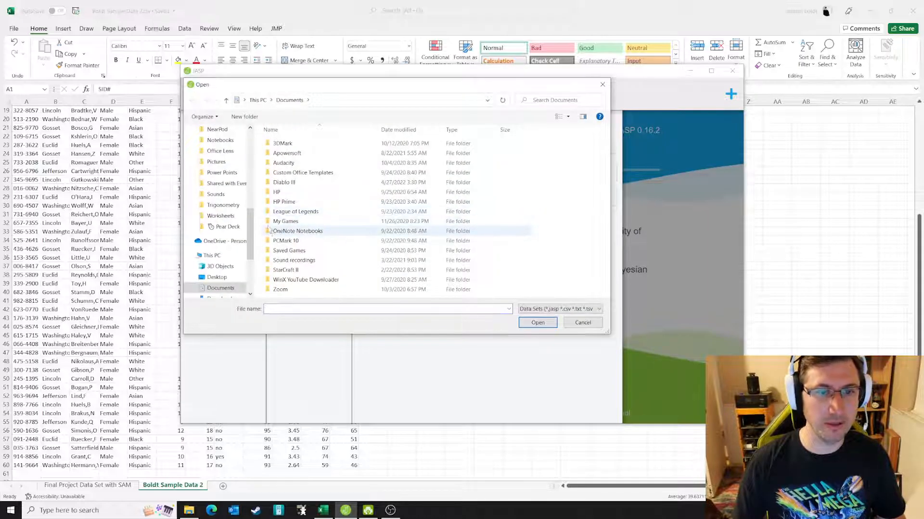
pyautogui.scroll(2, 223, 192)
pyautogui.scroll(-5, 223, 192)
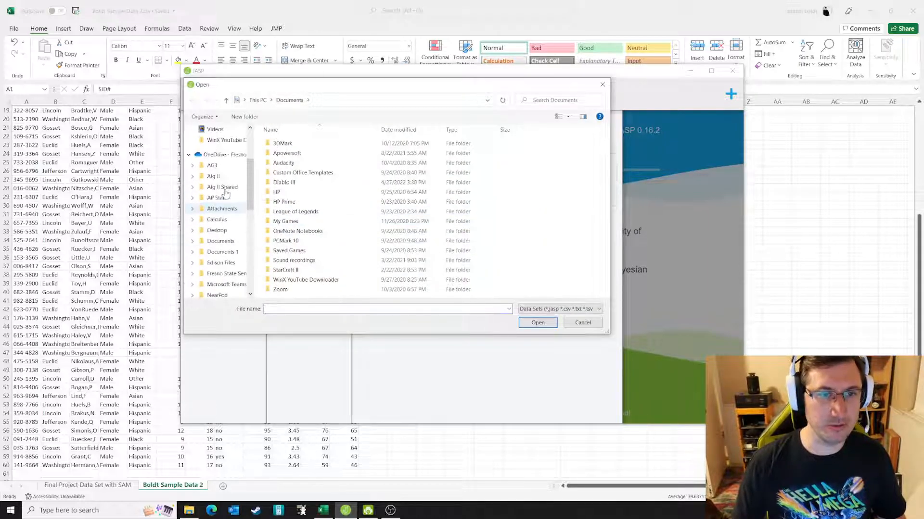
pyautogui.click(217, 199)
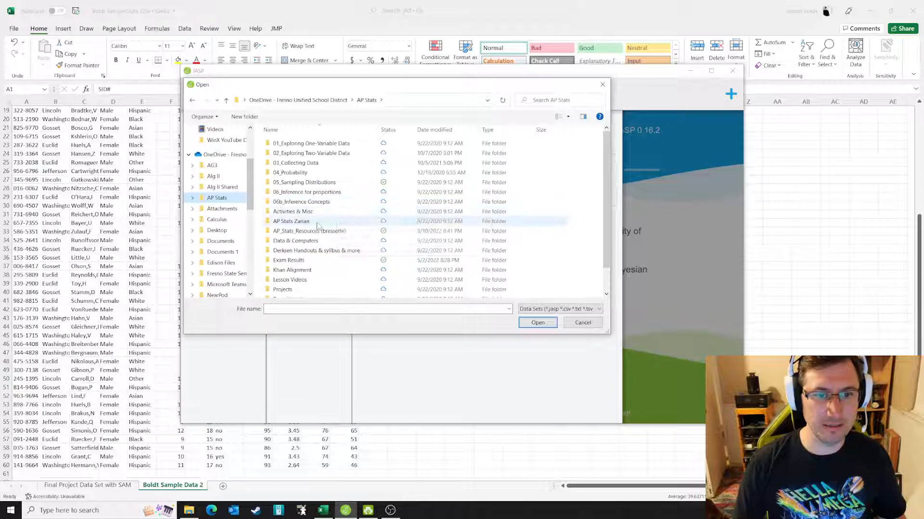
pyautogui.doubleClick(298, 221)
pyautogui.doubleClick(290, 144)
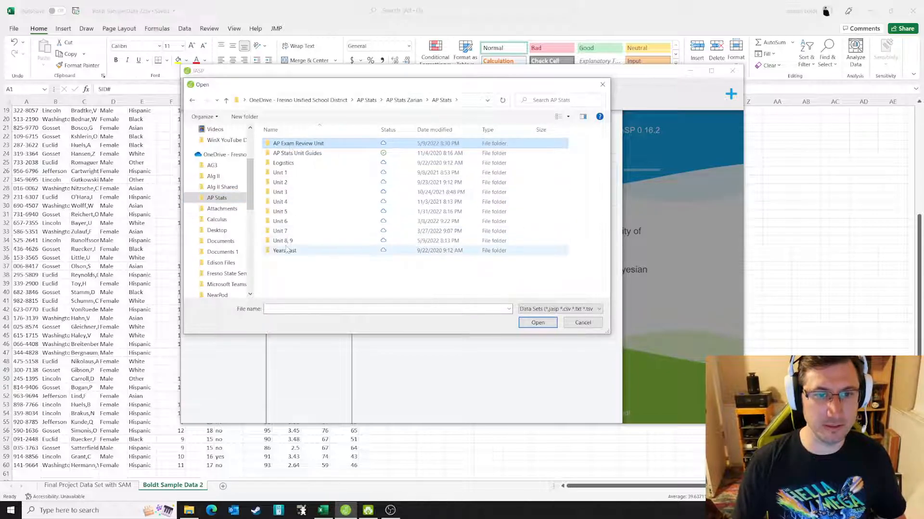
pyautogui.doubleClick(303, 144)
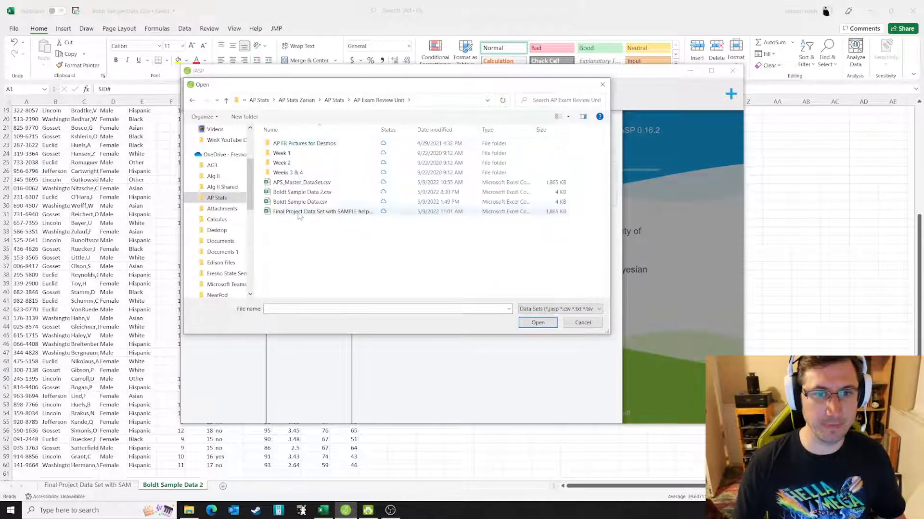
pyautogui.click(305, 193)
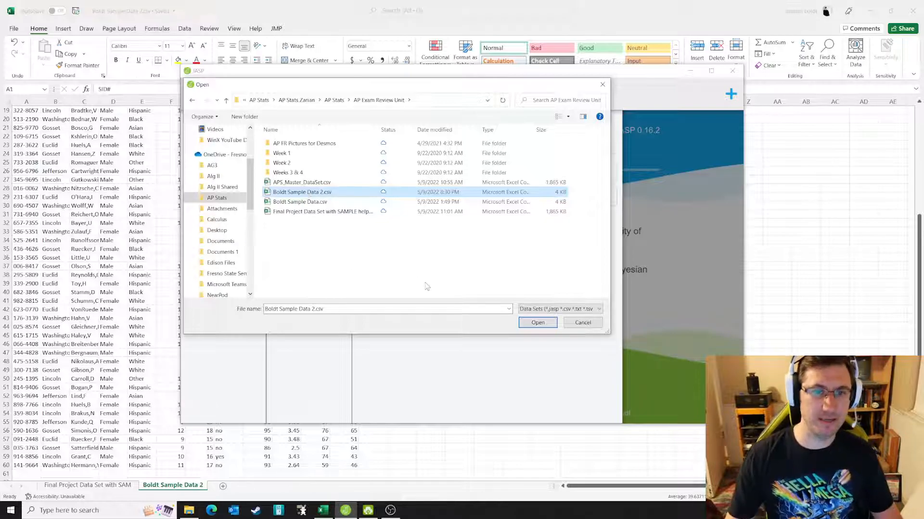
pyautogui.click(545, 326)
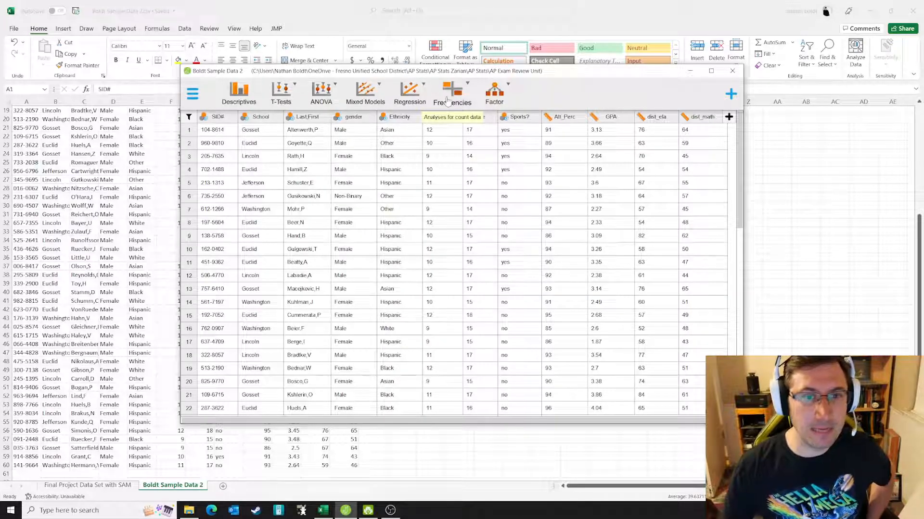
# Step: Start a Descriptives analysis and assign Att_Perc as its variable
pyautogui.click(236, 103)
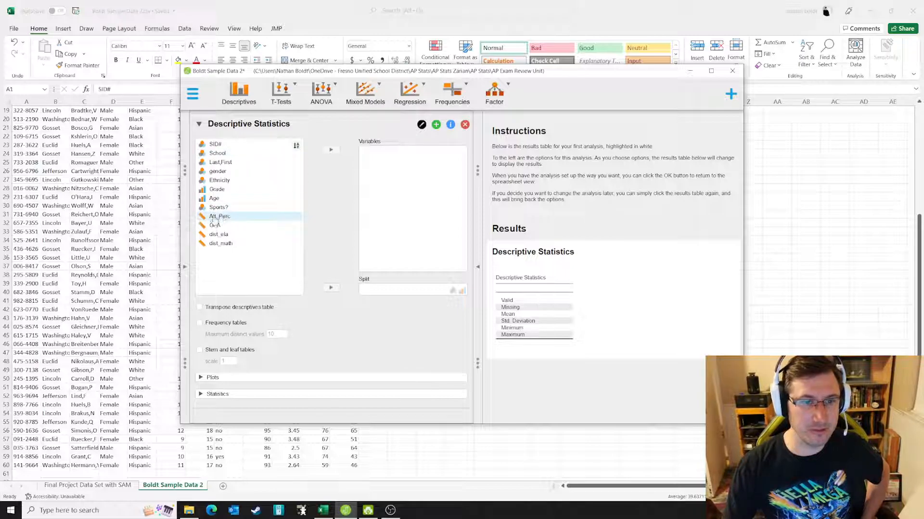
pyautogui.click(215, 217)
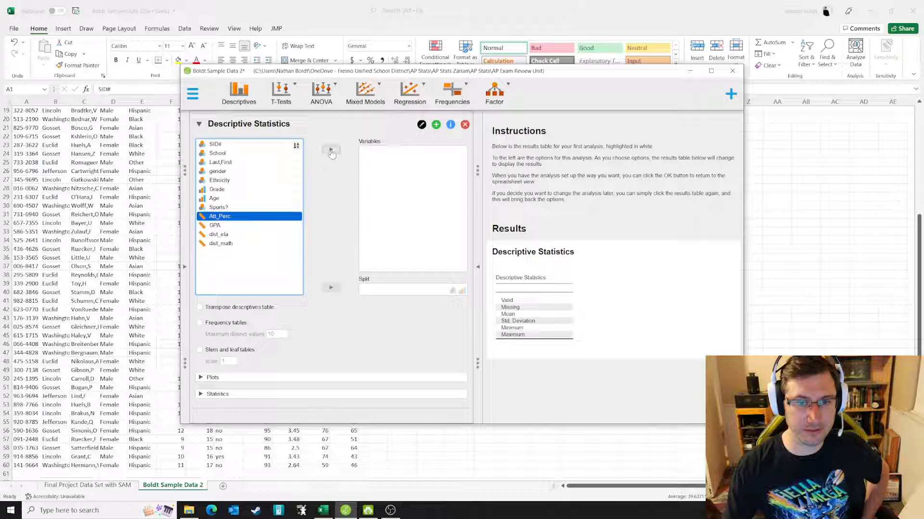
pyautogui.moveTo(233, 216); pyautogui.dragTo(400, 194)
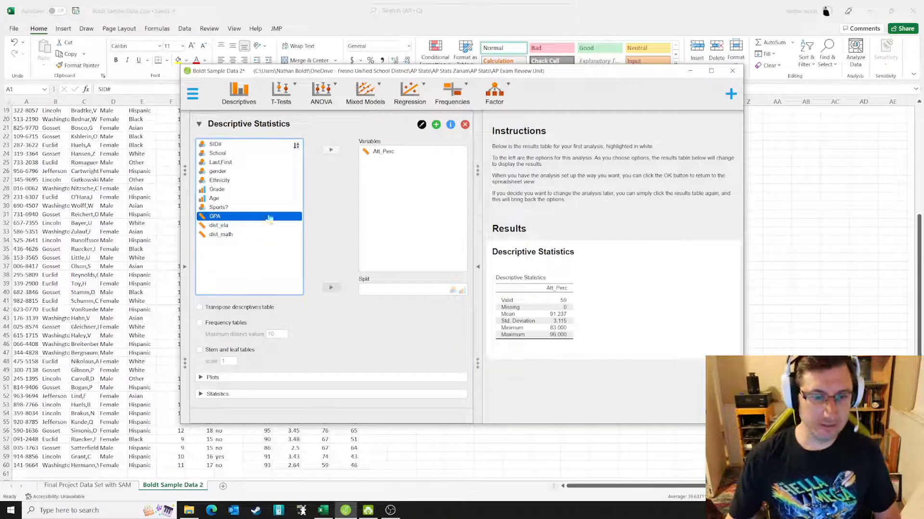
# Step: Try a stem and leaf table for Att_Perc in the descriptive statistics, and turn it off again
pyautogui.click(199, 350)
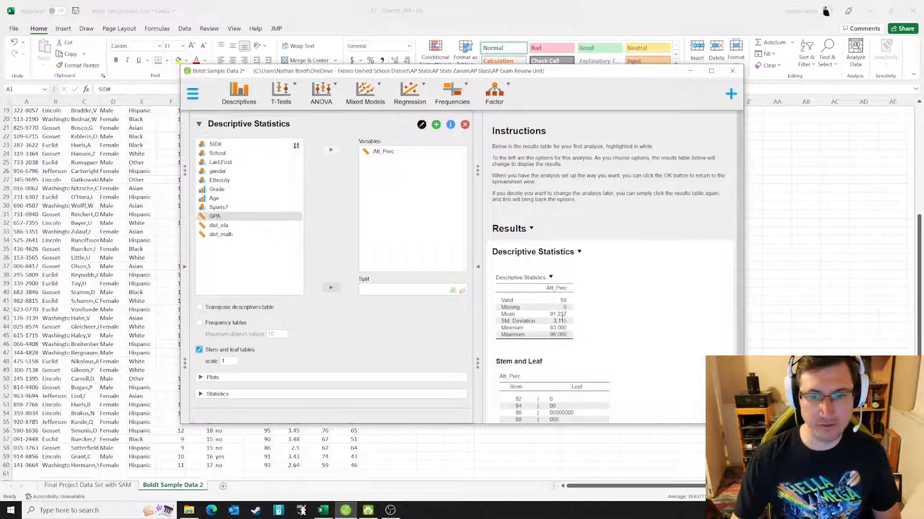
pyautogui.scroll(-1, 662, 321)
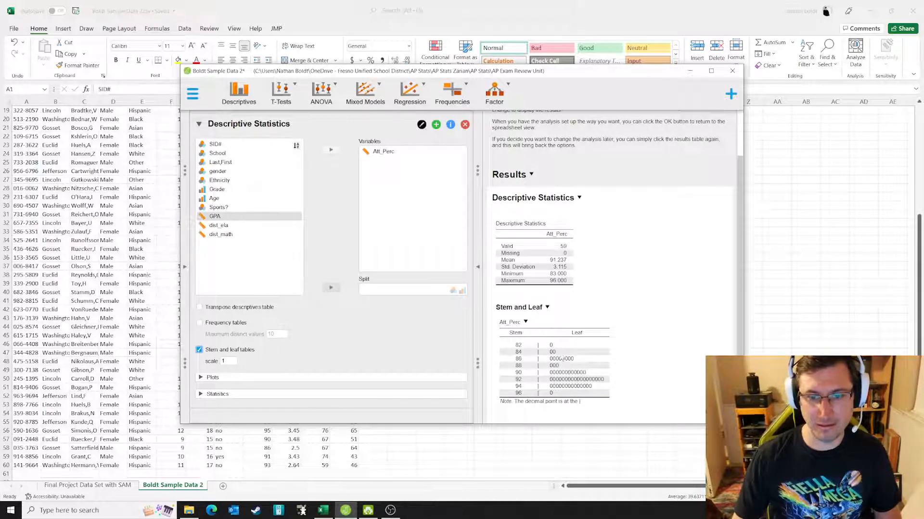
pyautogui.click(199, 349)
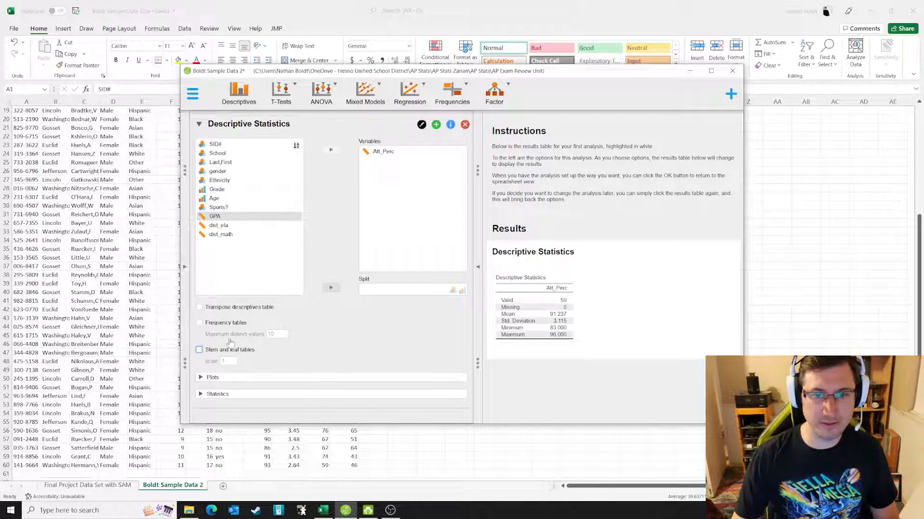
# Step: Add a distribution plot and the IQR to the descriptive statistics output for Att_Perc
pyautogui.click(200, 378)
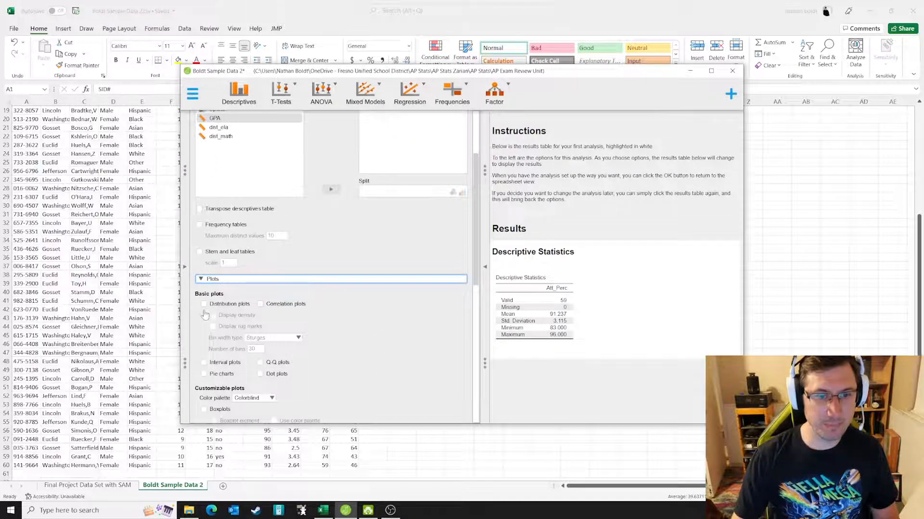
pyautogui.click(203, 304)
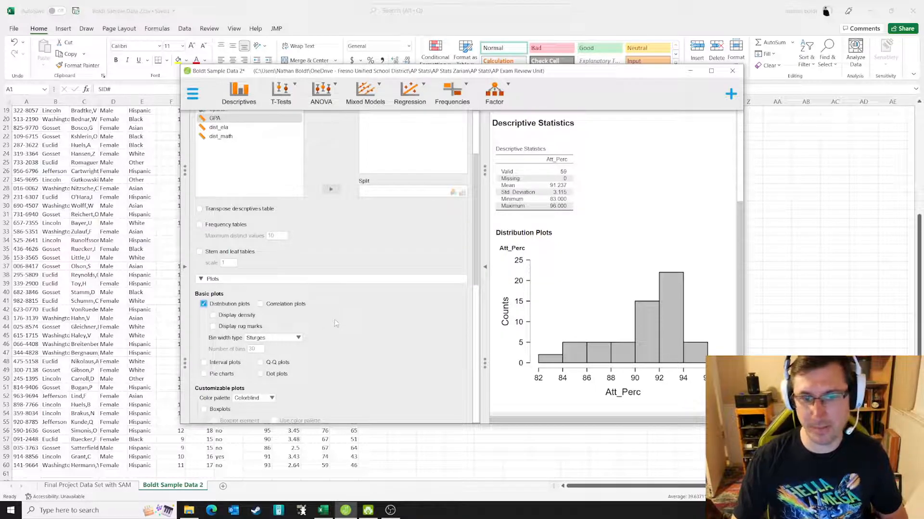
pyautogui.scroll(-2, 334, 320)
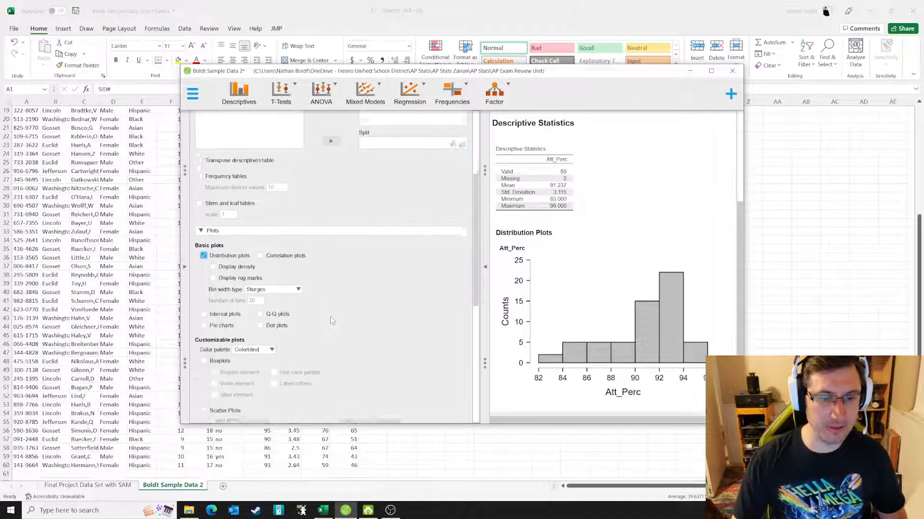
pyautogui.scroll(-5, 331, 318)
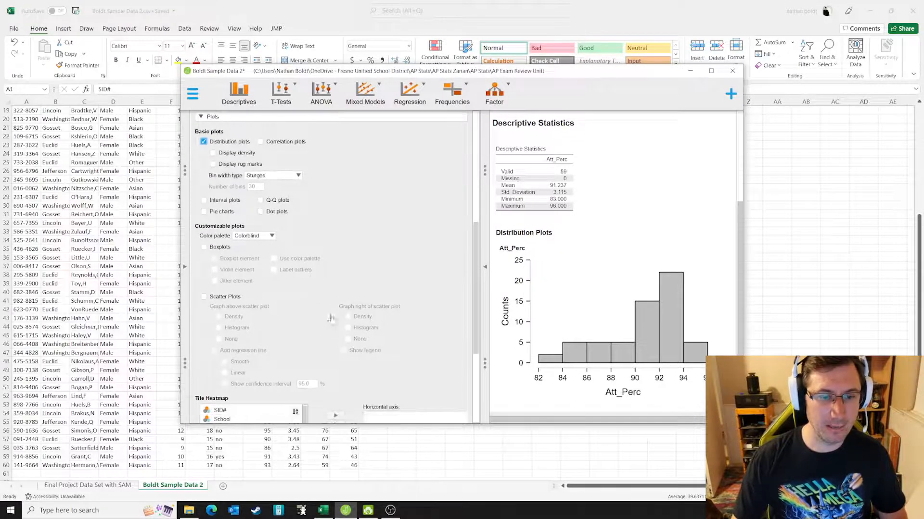
pyautogui.scroll(-3, 330, 317)
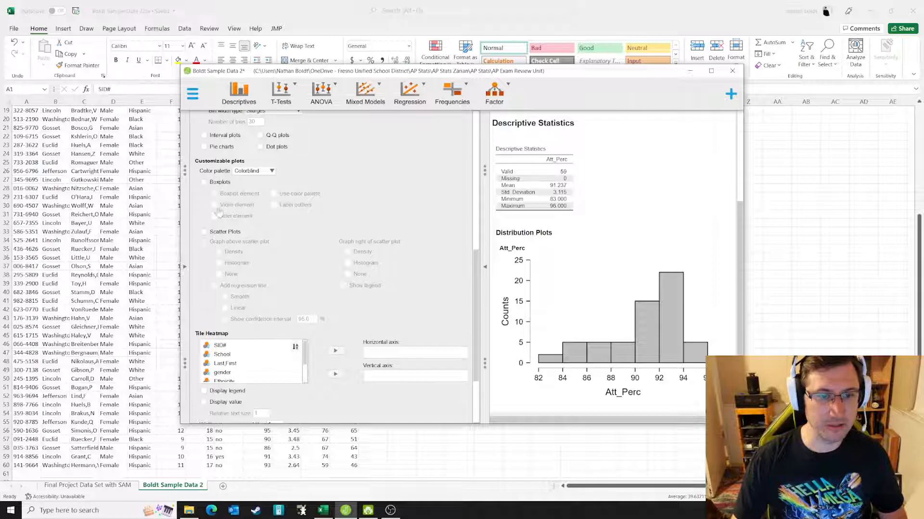
pyautogui.scroll(-5, 216, 207)
pyautogui.scroll(-1, 251, 267)
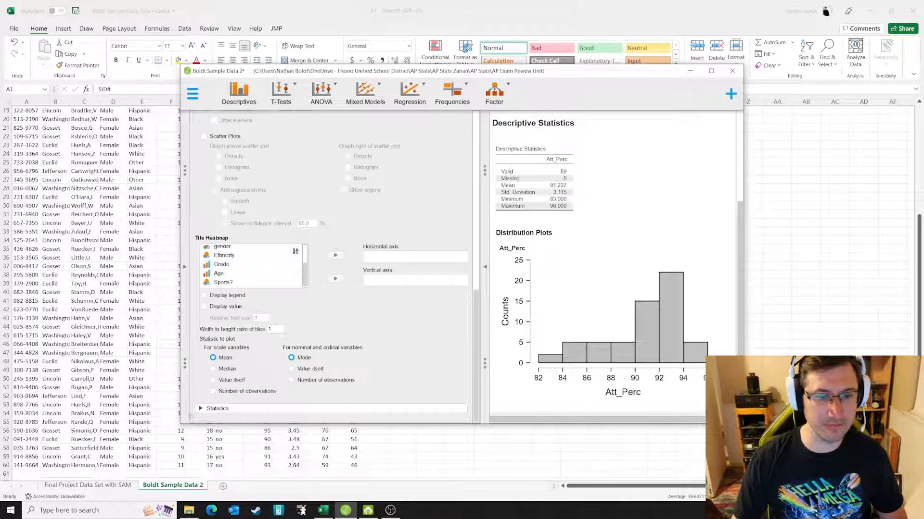
pyautogui.click(204, 409)
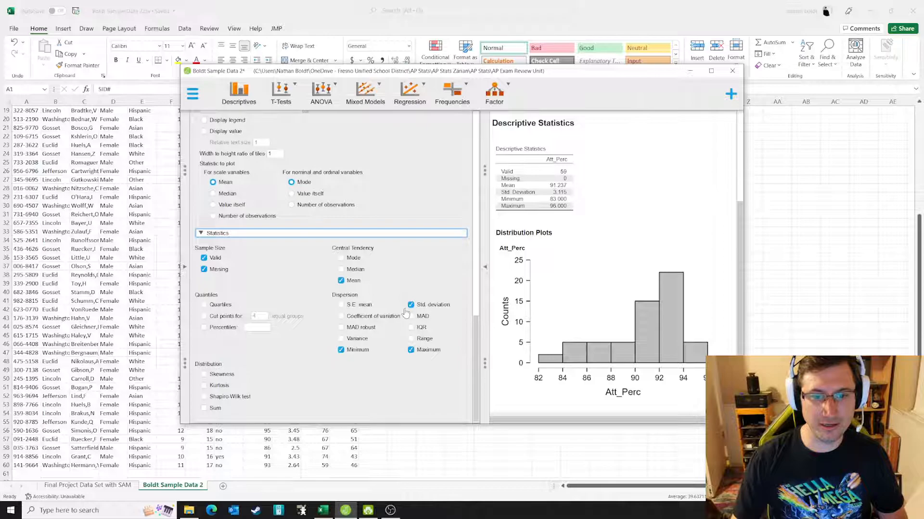
pyautogui.click(411, 328)
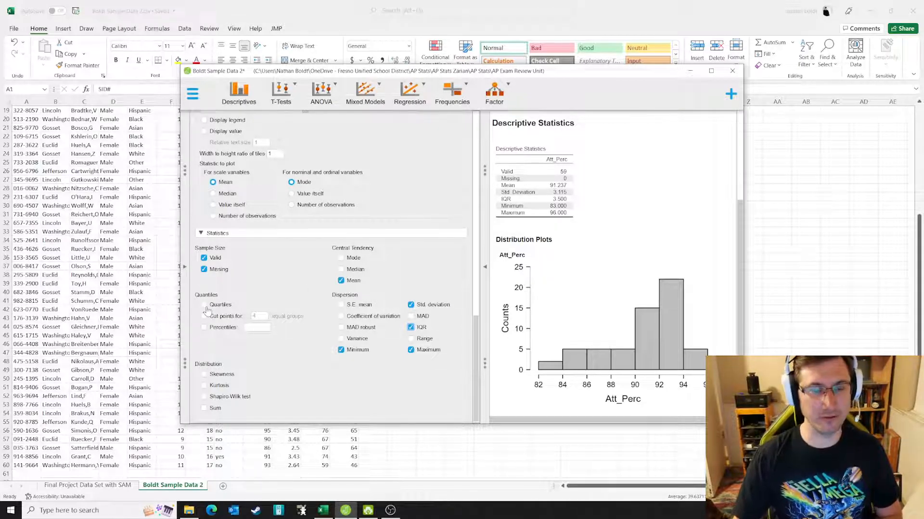
pyautogui.scroll(2, 601, 276)
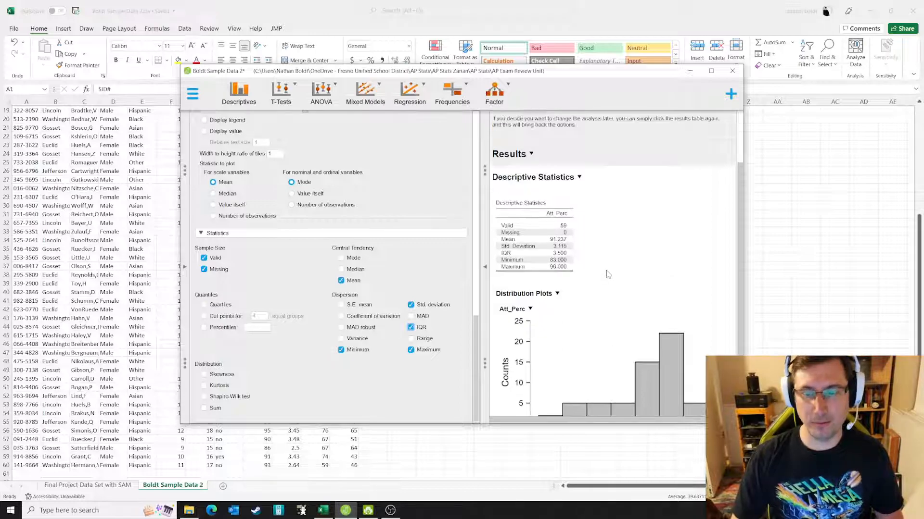
pyautogui.scroll(-3, 548, 202)
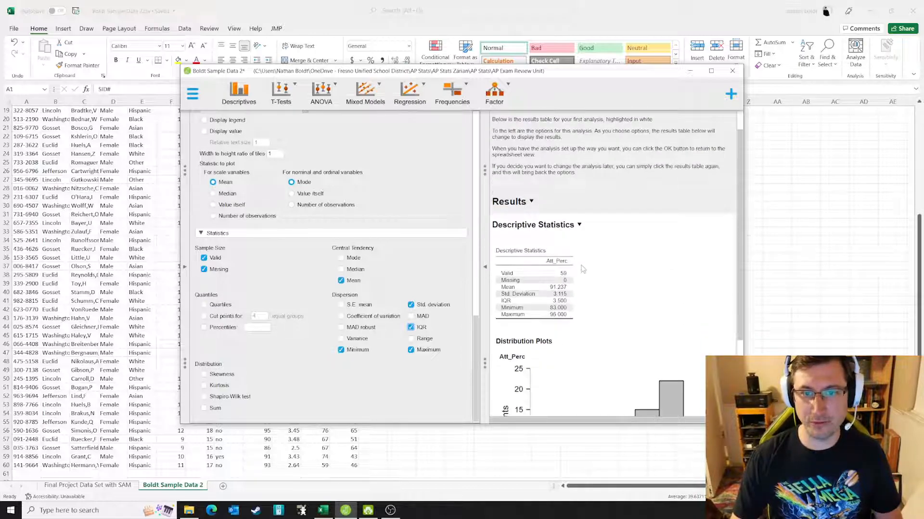
pyautogui.scroll(-2, 592, 294)
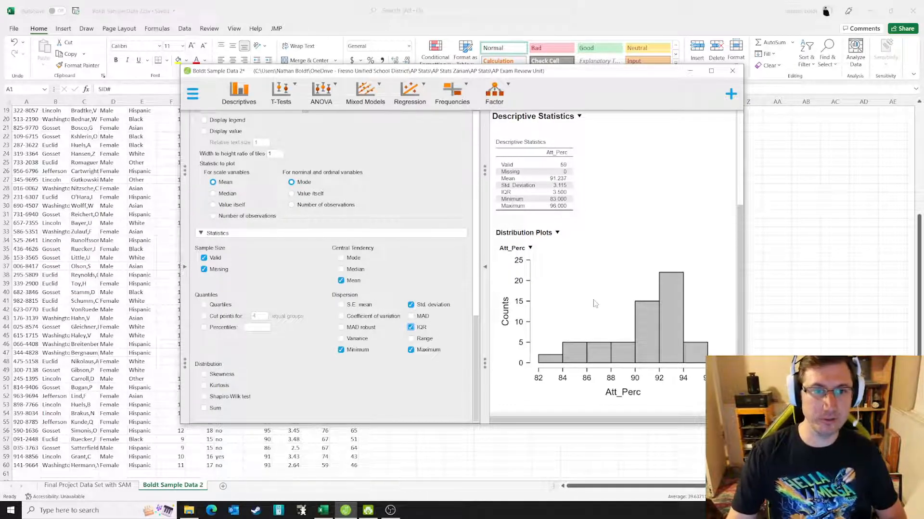
# Step: Add a classical One Sample T-Test analysis and maximize the JASP window
pyautogui.click(274, 100)
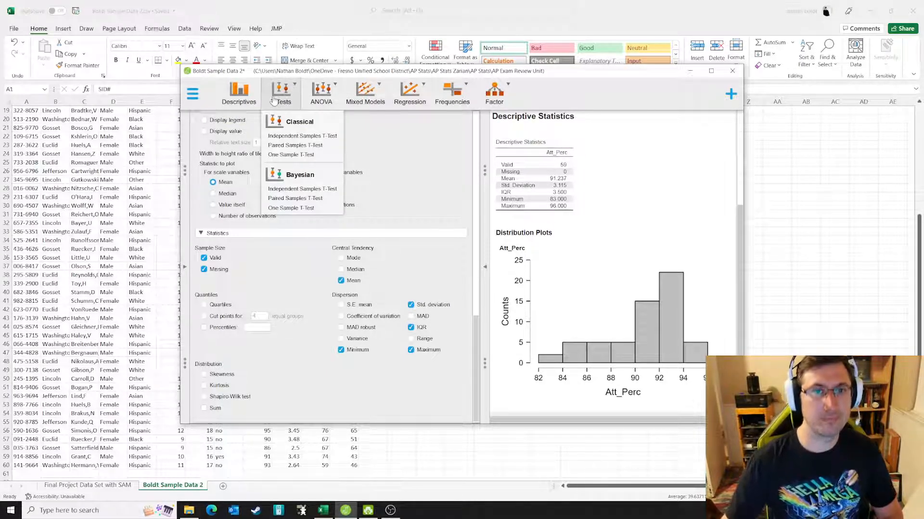
pyautogui.click(287, 155)
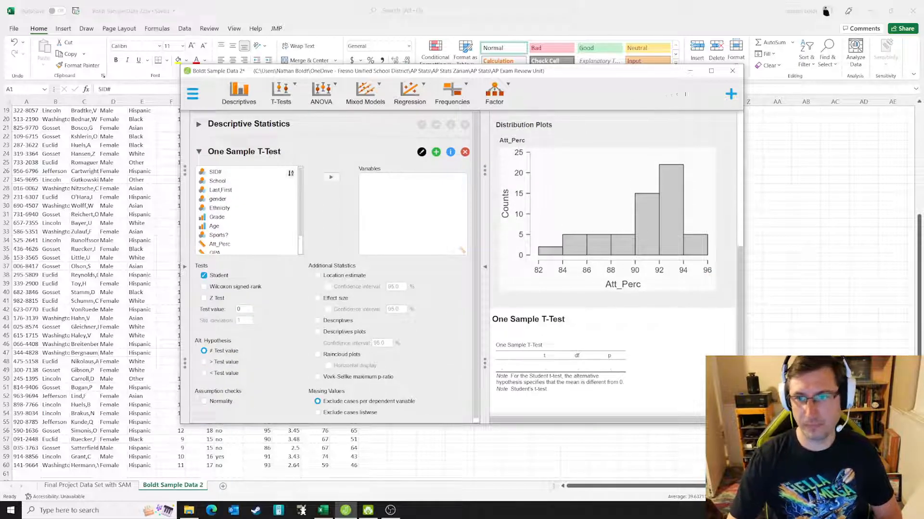
pyautogui.click(711, 71)
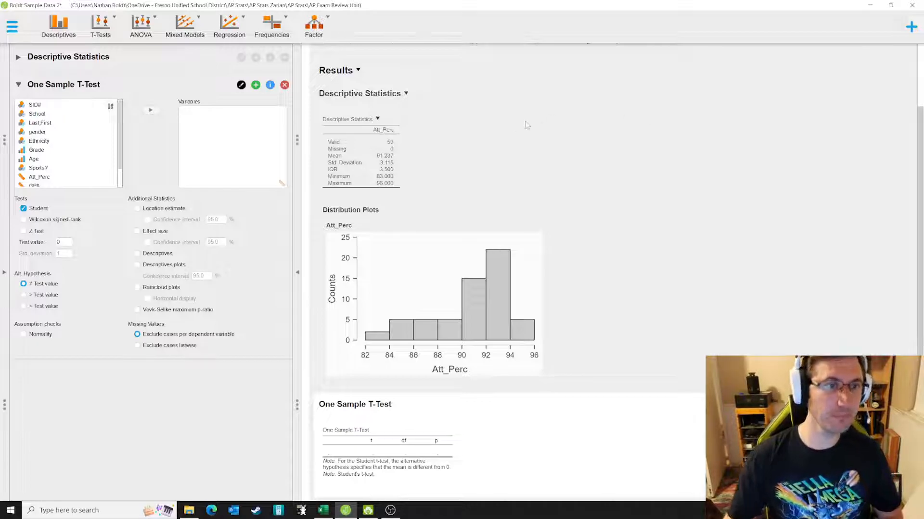
# Step: Review the options of the Descriptive Statistics analysis and return to the One Sample T-Test settings
pyautogui.click(18, 58)
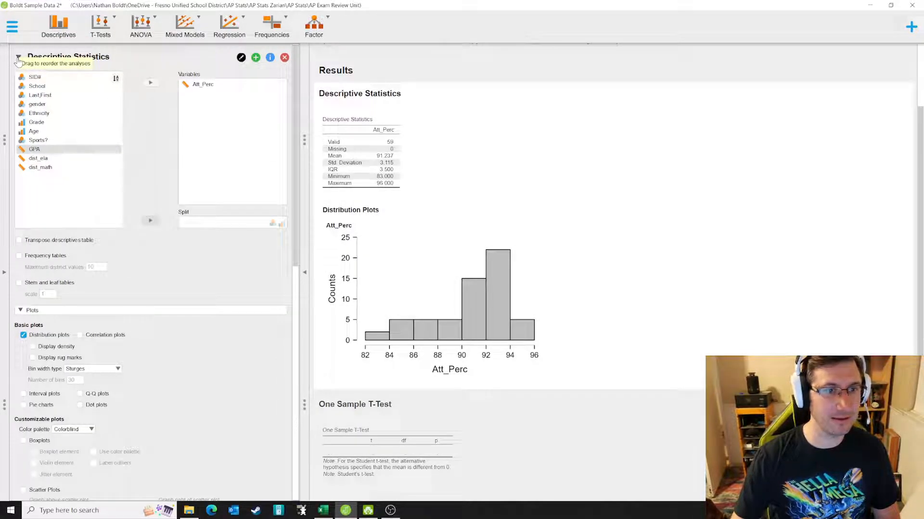
pyautogui.scroll(-10, 95, 175)
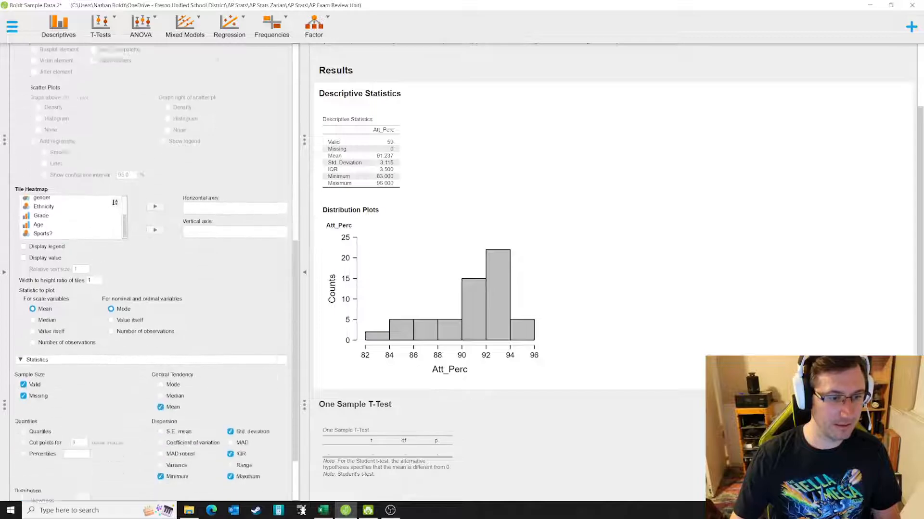
pyautogui.scroll(-3, 78, 360)
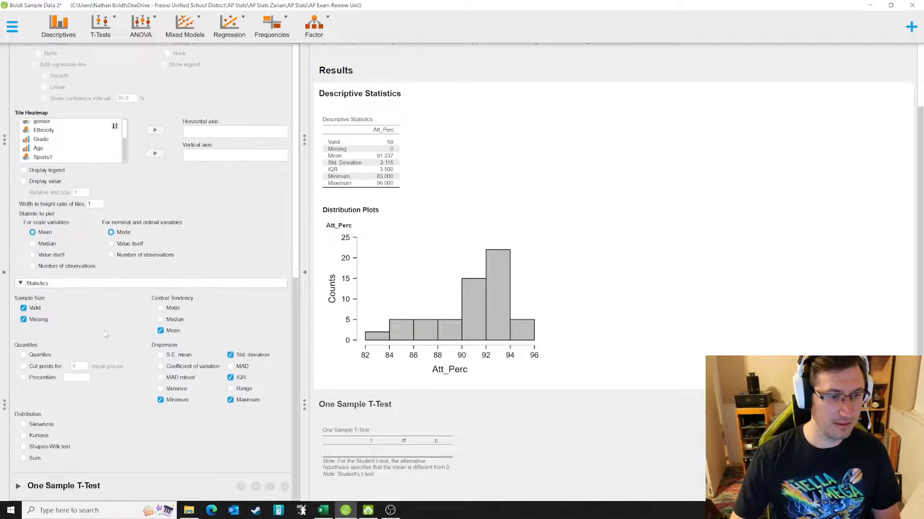
pyautogui.click(25, 487)
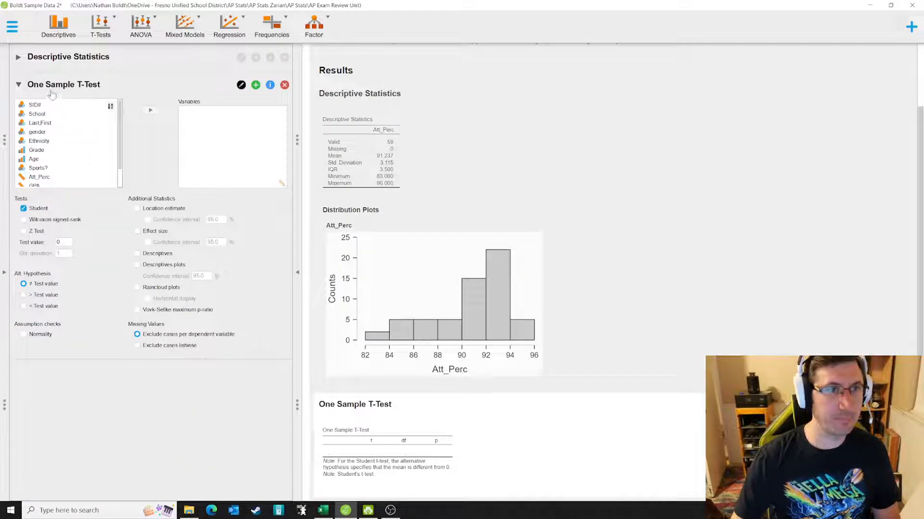
# Step: Assign Att_Perc to the One Sample T-Test and include the location estimate with its 95% confidence interval
pyautogui.scroll(-1, 77, 147)
pyautogui.moveTo(42, 156); pyautogui.dragTo(205, 126)
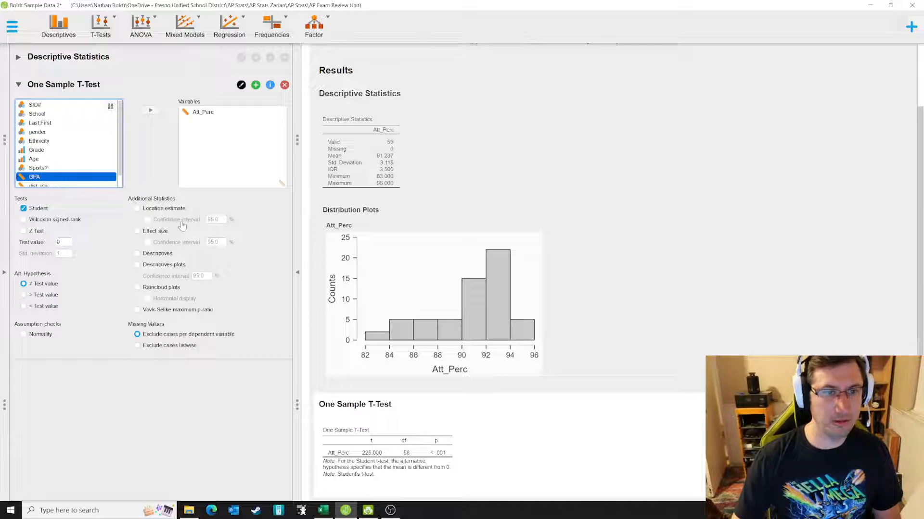
pyautogui.click(137, 209)
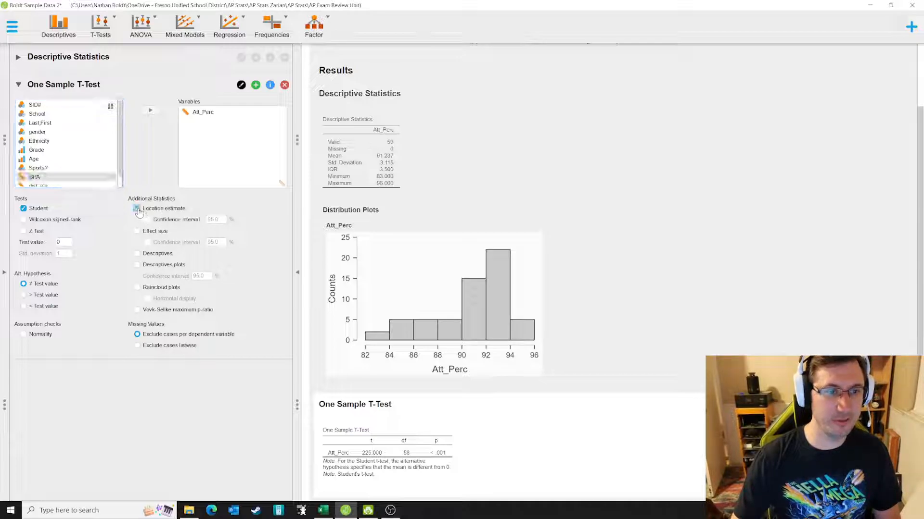
pyautogui.click(147, 220)
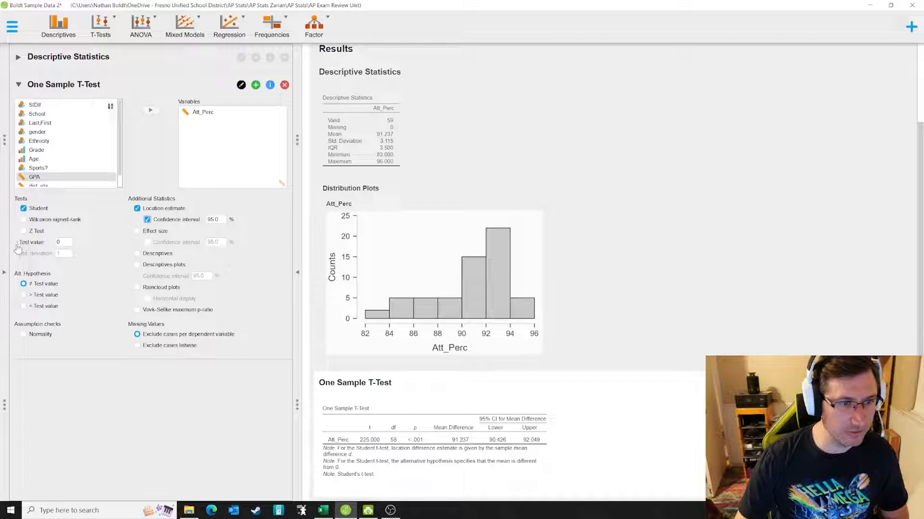
# Step: Set the test value of the One Sample T-Test to 88
pyautogui.click(69, 244)
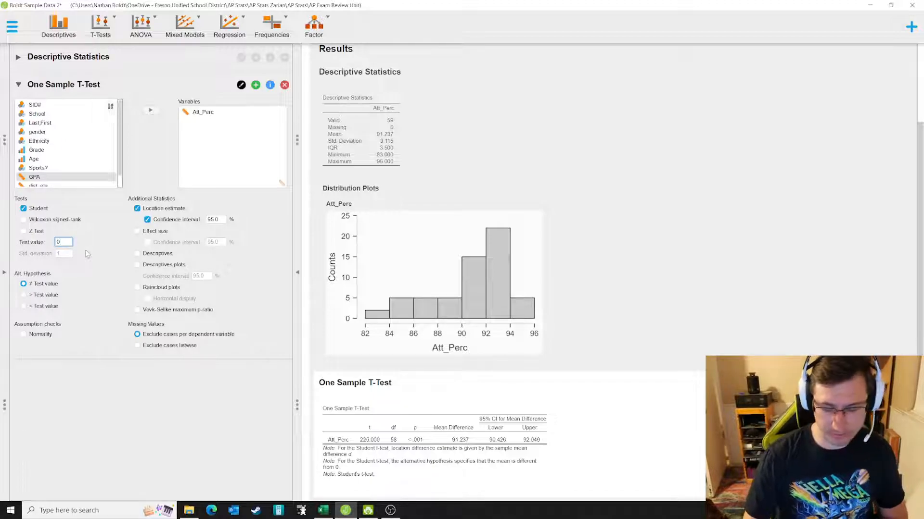
pyautogui.write('88')
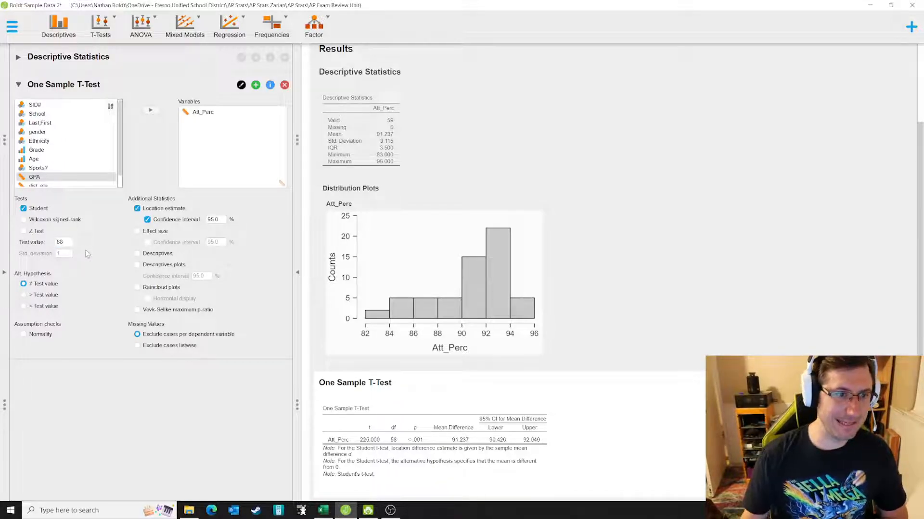
pyautogui.press('Return')
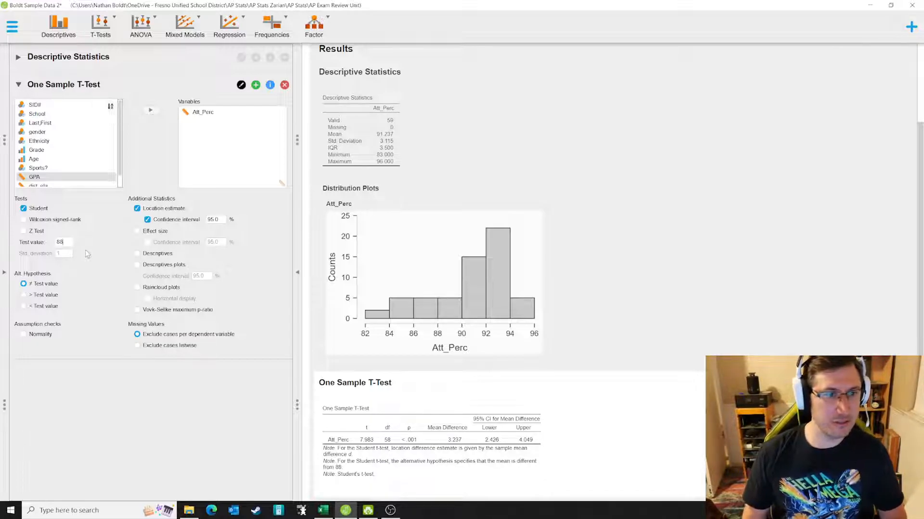
# Step: Change the test value of the One Sample T-Test to .88
pyautogui.press('BackSpace')
pyautogui.press('BackSpace')
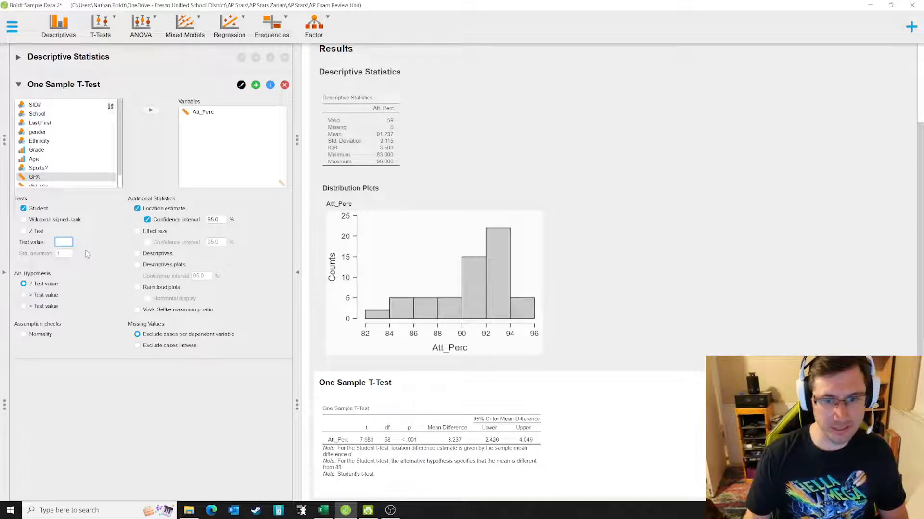
pyautogui.press('Return')
pyautogui.write('.88')
pyautogui.press('Return')
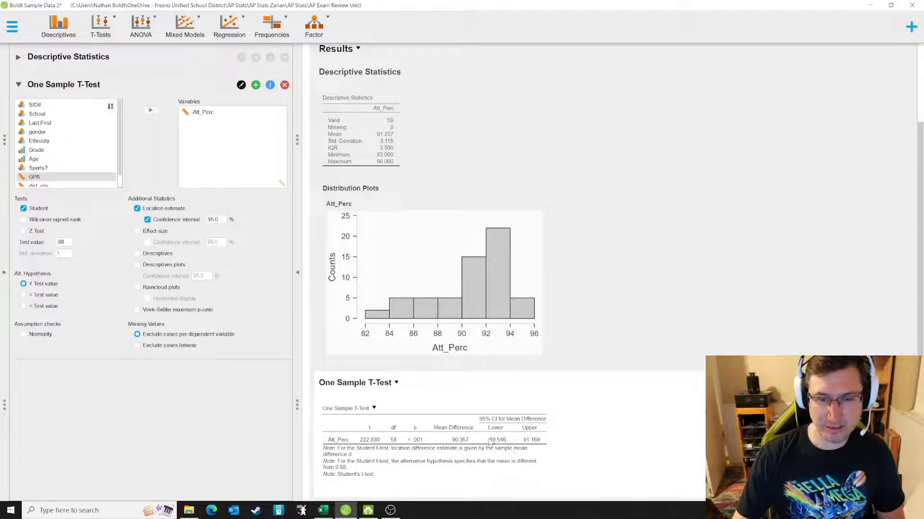
# Step: Try the alternative hypothesis "> Test value" and restore "≠ Test value"
pyautogui.click(24, 295)
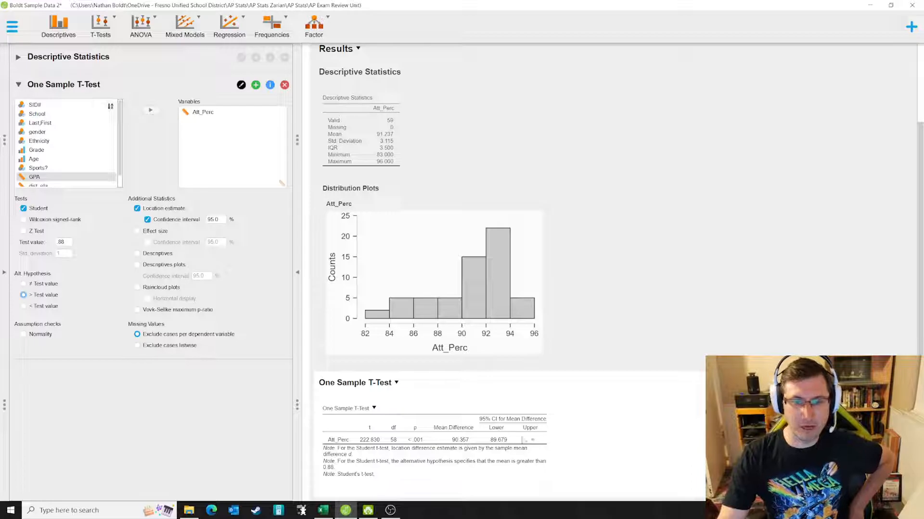
pyautogui.click(23, 284)
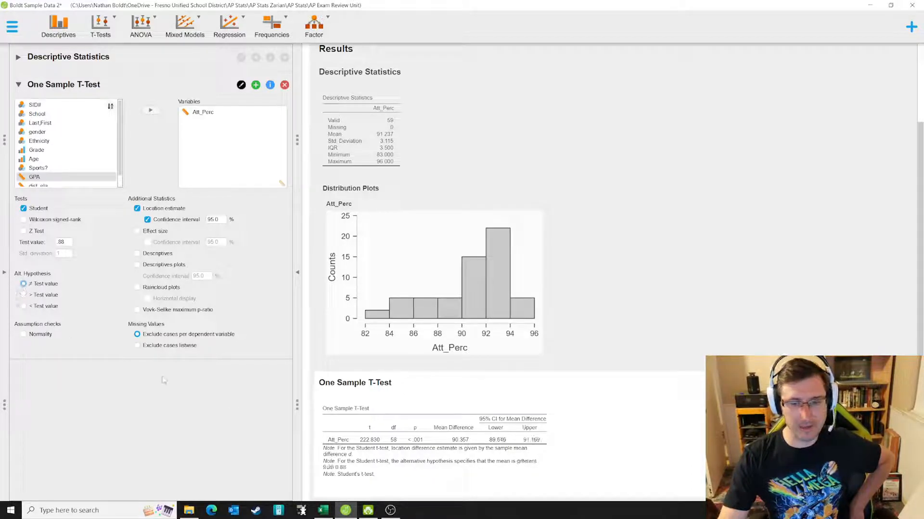